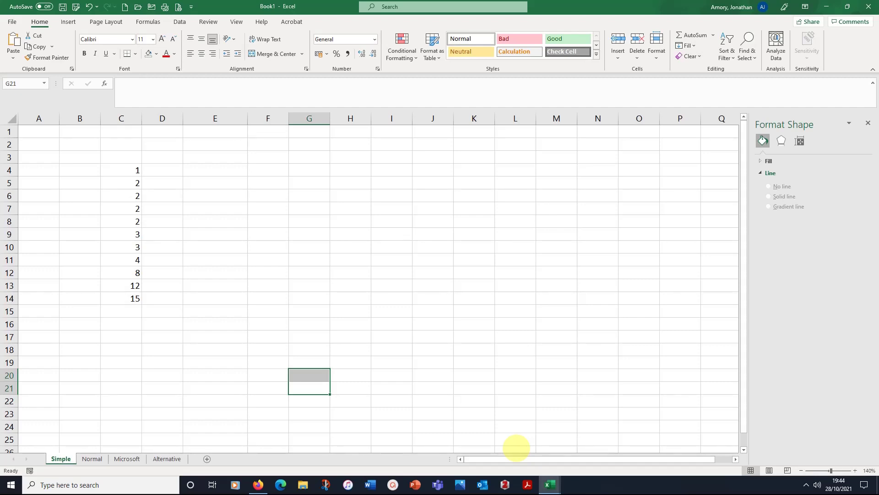
# Step: Insert a Box and Whisker statistic chart of the eleven values in C4:C14
pyautogui.click(203, 331)
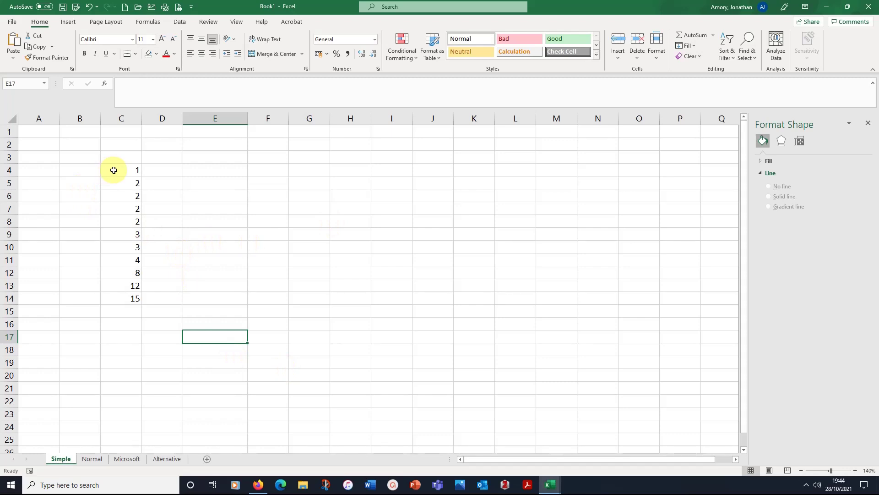
pyautogui.moveTo(126, 170); pyautogui.dragTo(130, 297)
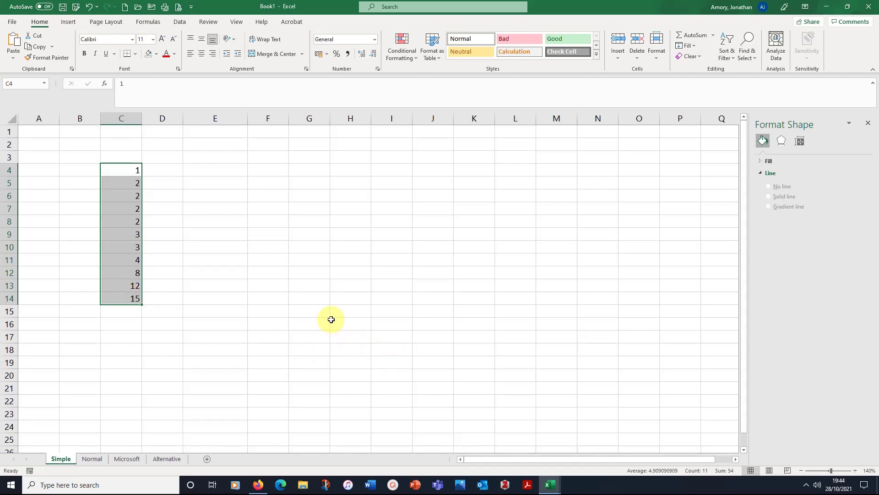
pyautogui.click(68, 23)
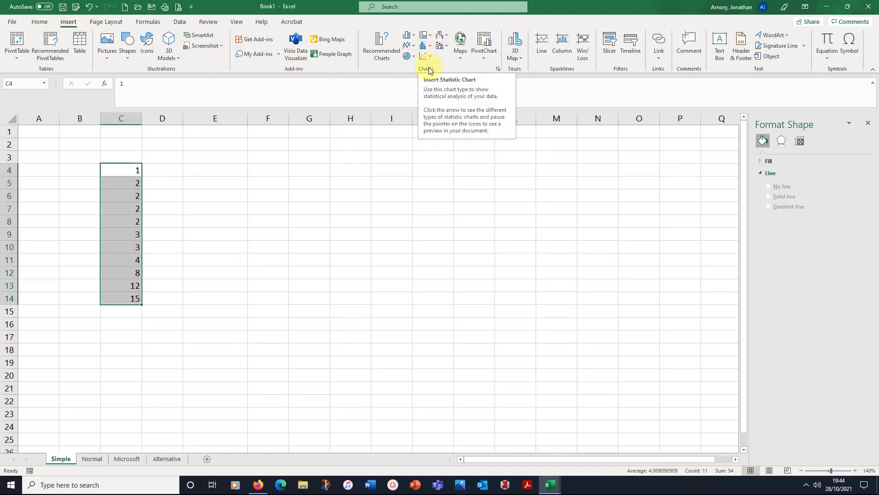
pyautogui.click(425, 45)
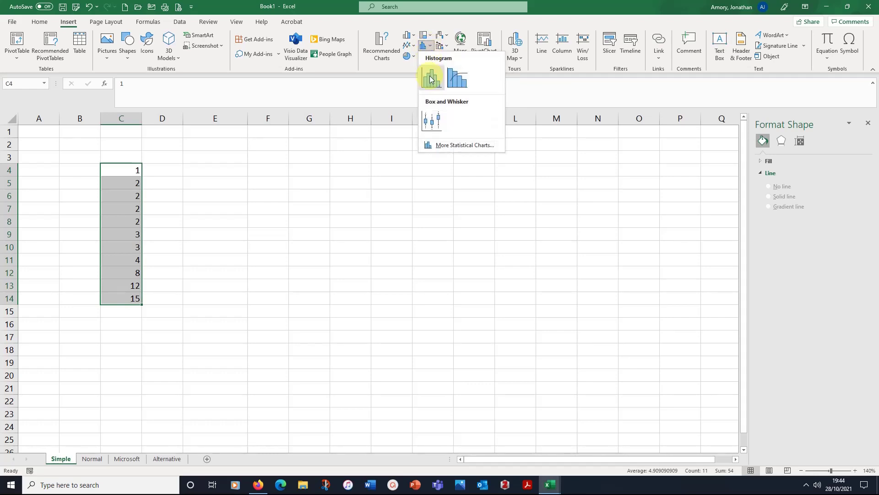
pyautogui.click(431, 120)
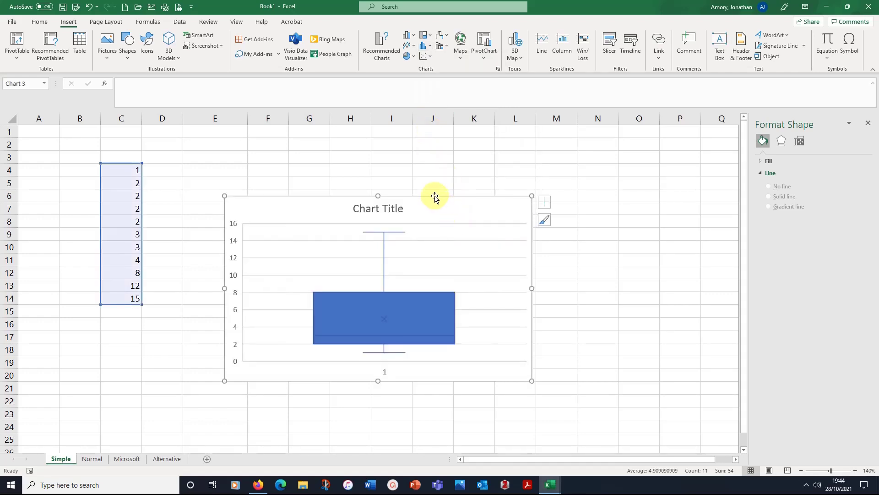
# Step: Move the box plot up and right, then delete its 'Chart Title' and horizontal gridlines
pyautogui.moveTo(439, 198); pyautogui.dragTo(512, 165)
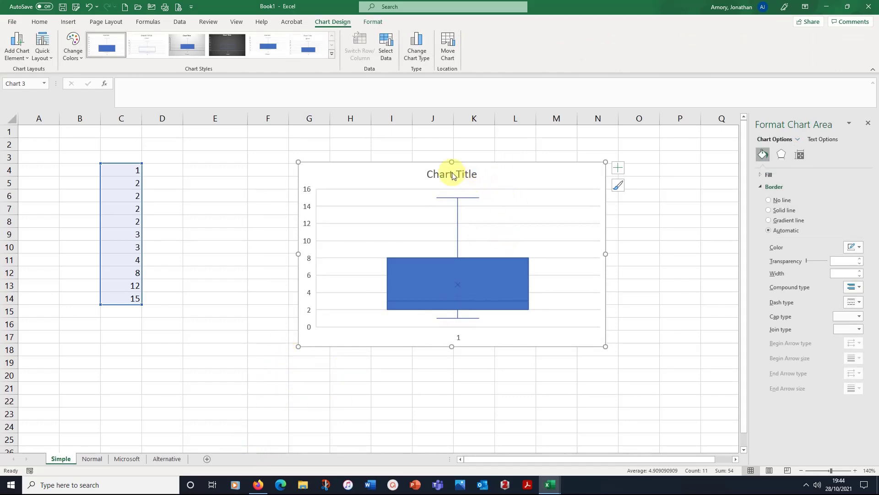
pyautogui.click(435, 180)
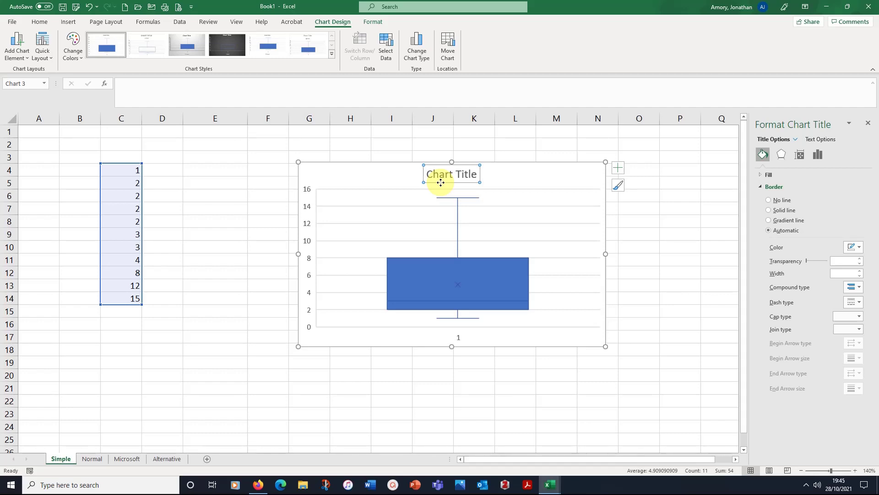
pyautogui.press('Delete')
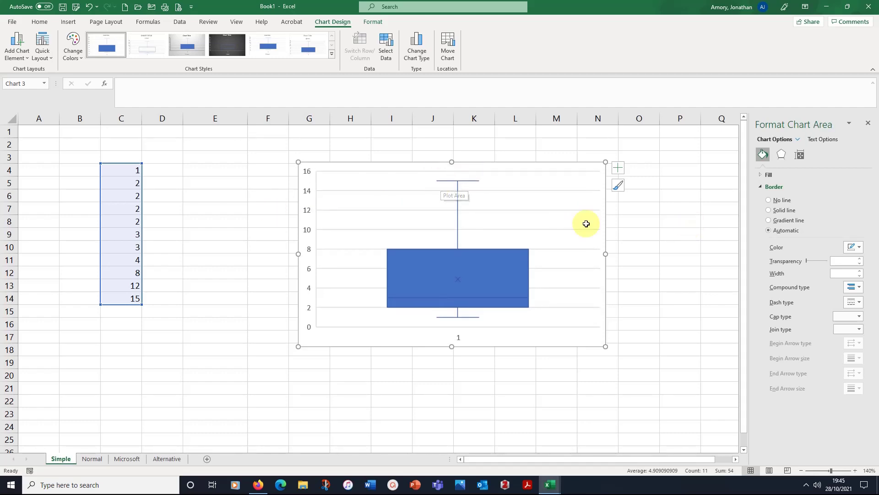
pyautogui.click(355, 192)
pyautogui.click(352, 191)
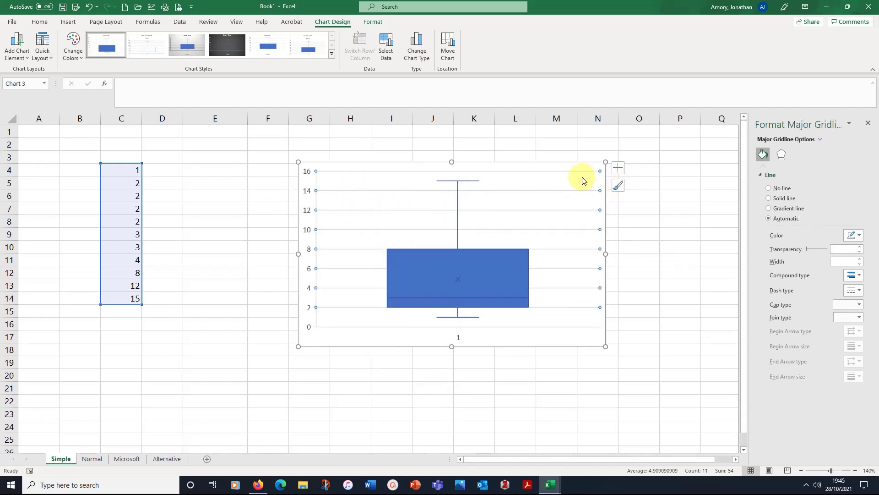
pyautogui.click(593, 269)
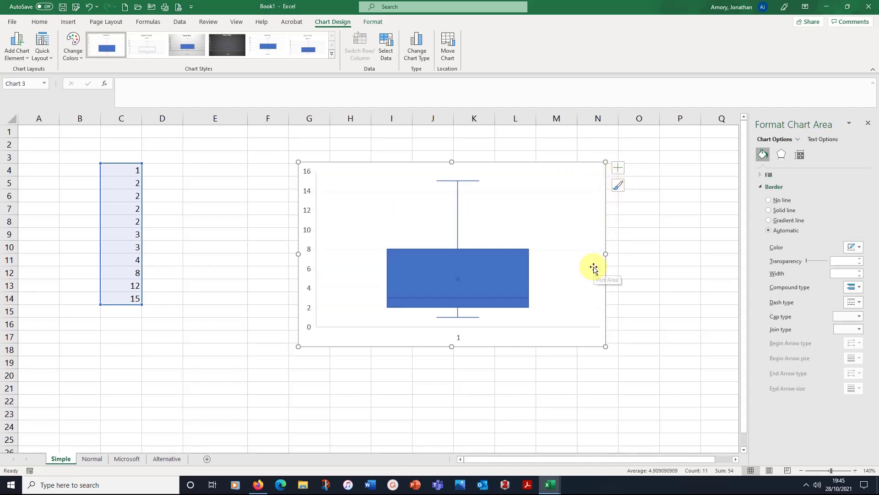
pyautogui.click(475, 423)
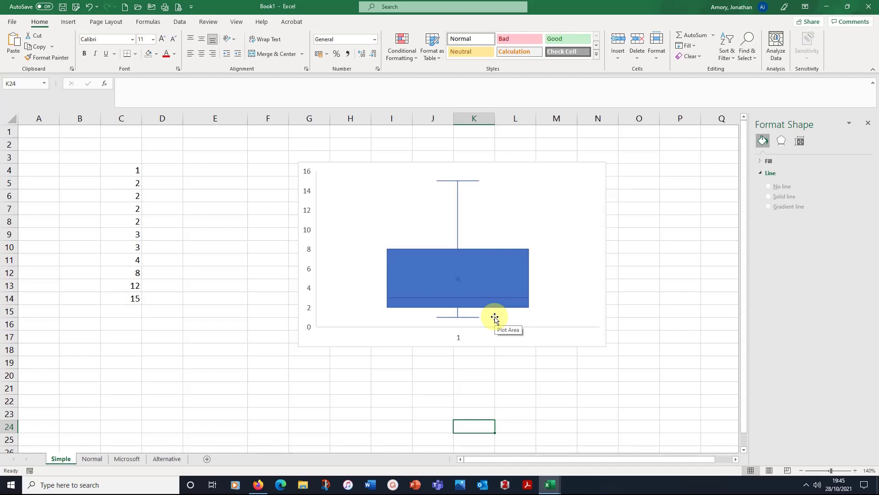
pyautogui.click(126, 170)
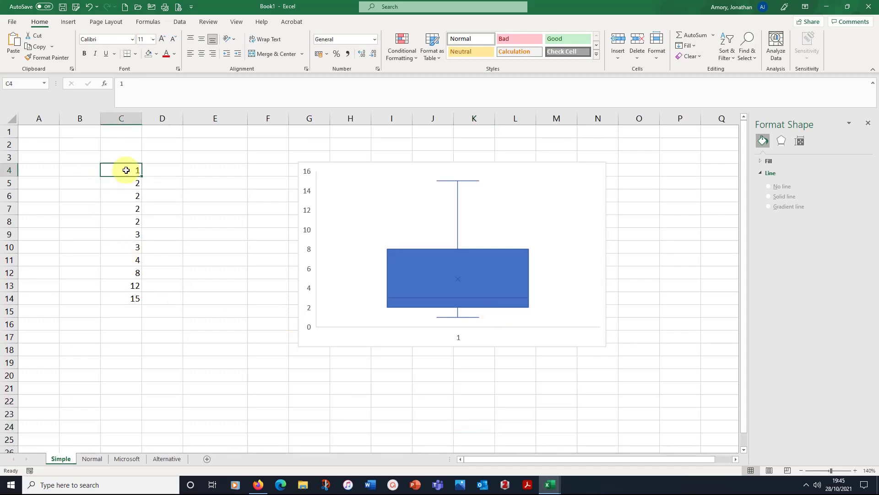
pyautogui.moveTo(126, 170); pyautogui.dragTo(125, 298)
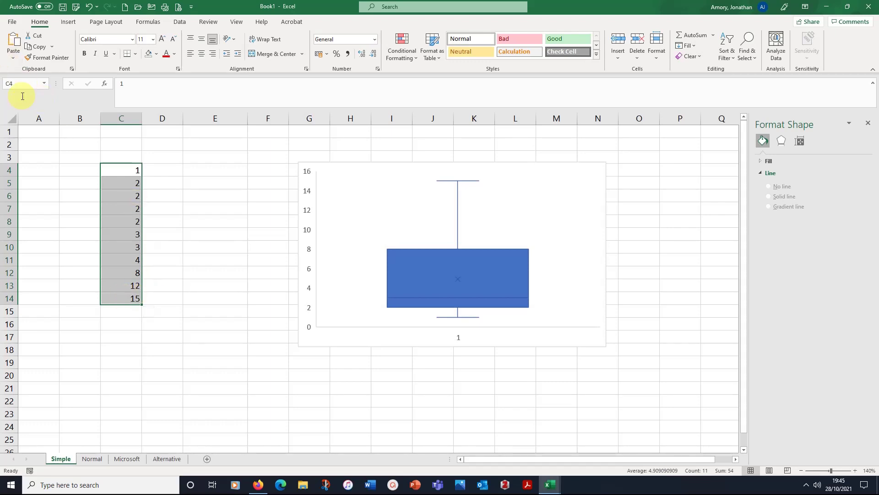
pyautogui.click(168, 265)
pyautogui.moveTo(122, 173); pyautogui.dragTo(129, 299)
pyautogui.click(173, 334)
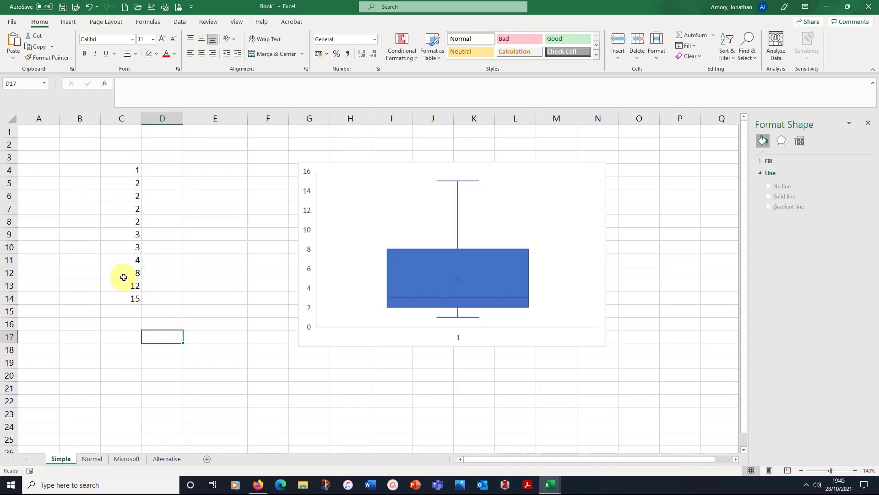
# Step: Label B9 'Median' and fill B9:C9 yellow to mark the middle value 3
pyautogui.click(95, 241)
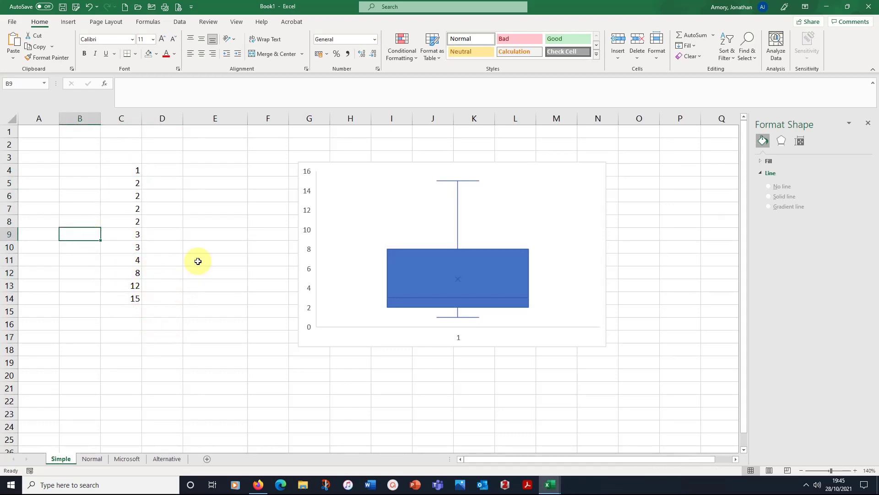
pyautogui.write('Median')
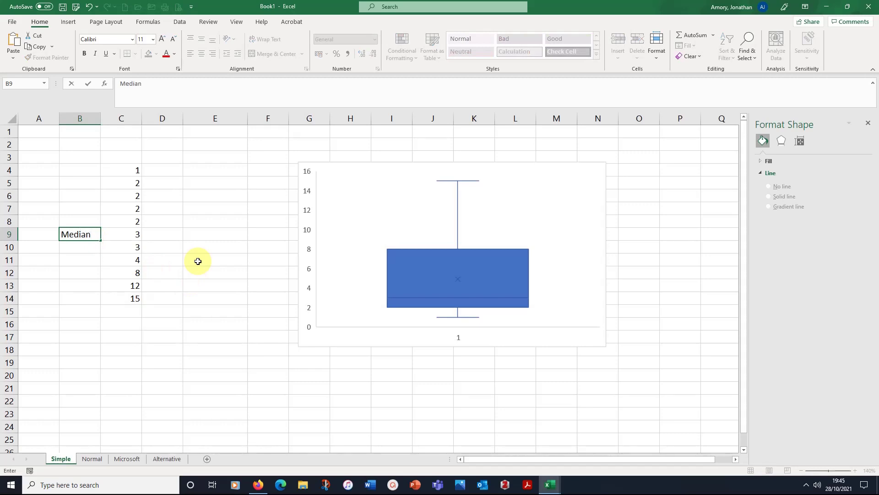
pyautogui.click(216, 365)
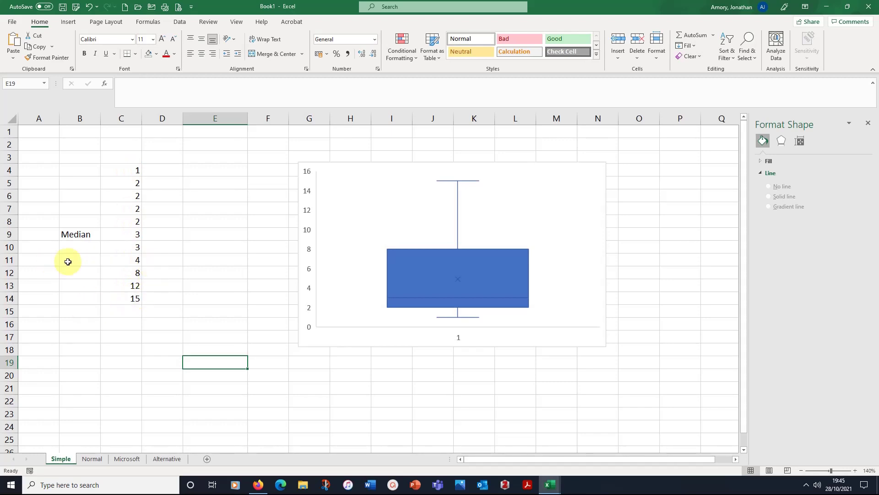
pyautogui.moveTo(82, 234); pyautogui.dragTo(114, 233)
pyautogui.click(155, 54)
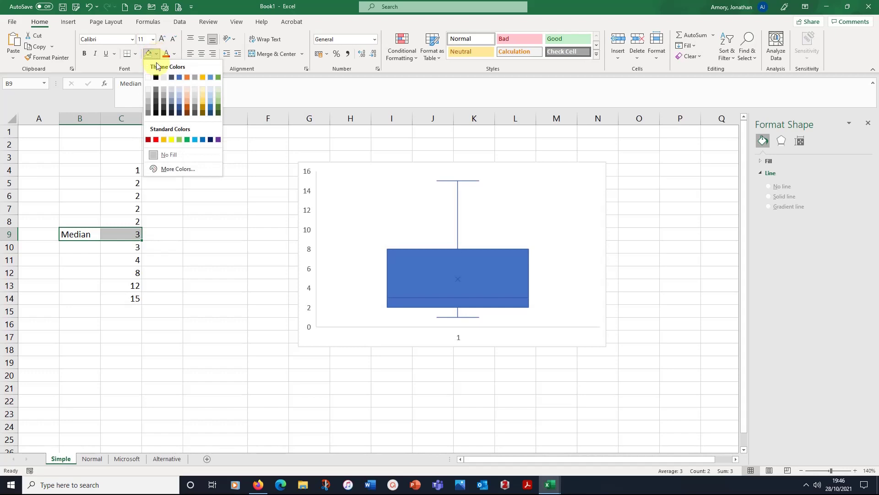
pyautogui.click(170, 139)
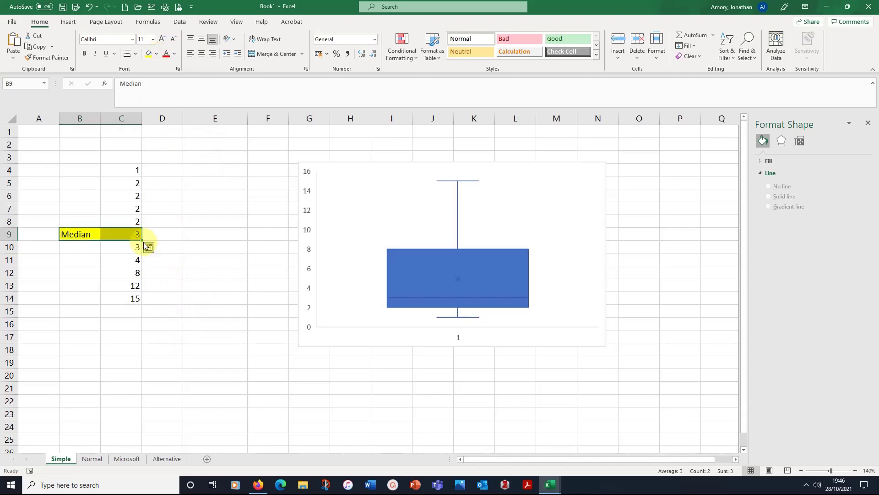
pyautogui.click(352, 438)
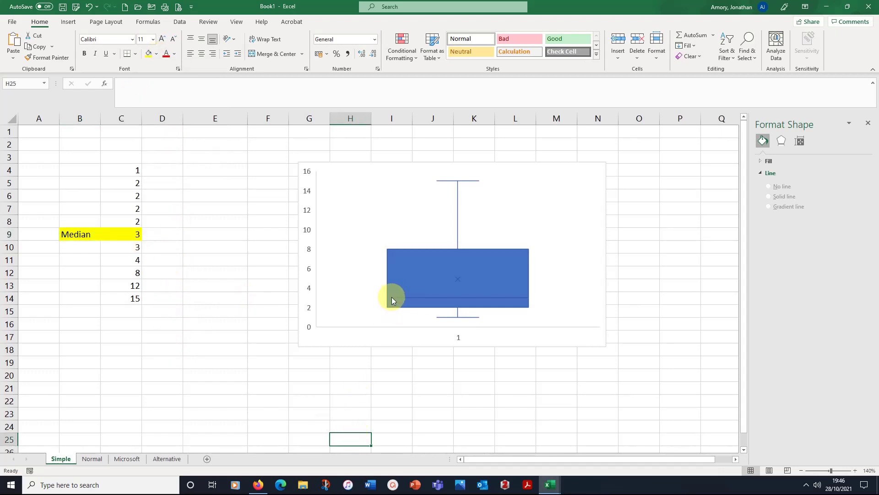
pyautogui.moveTo(431, 298)
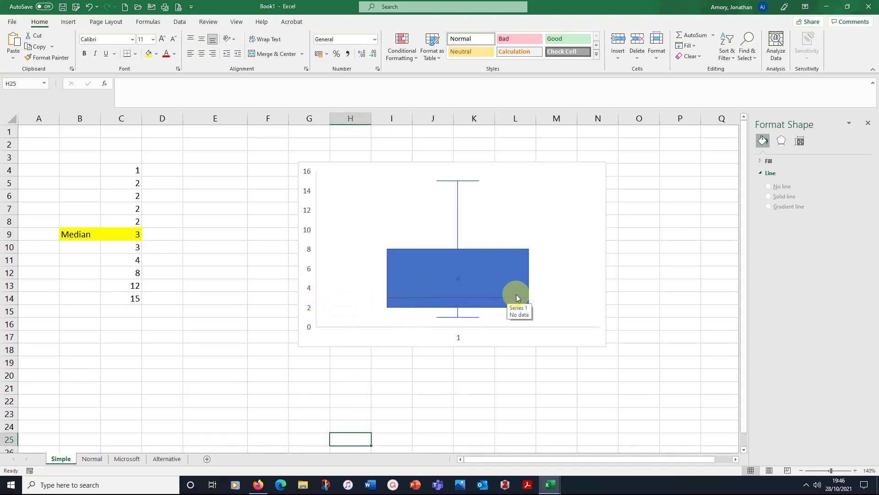
pyautogui.click(198, 373)
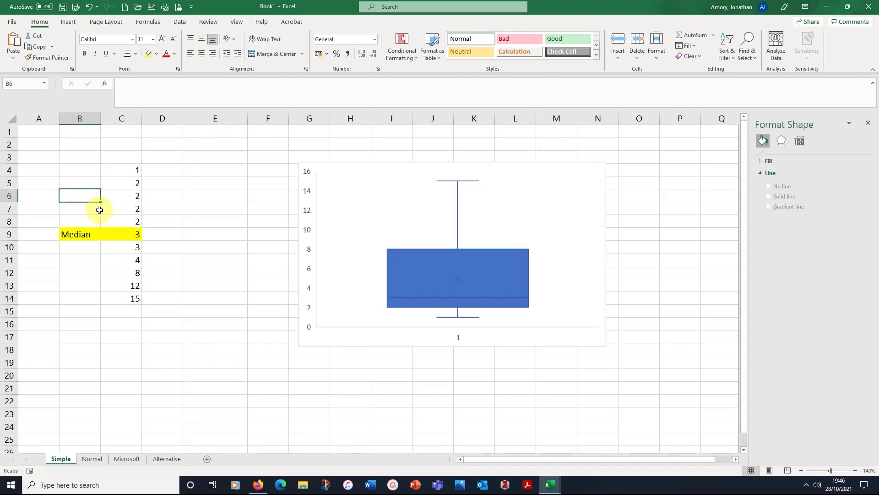
# Step: Label row 6 'Lower quartile', widen column B to fit, and shade B6:C6 light green
pyautogui.write('Lower')
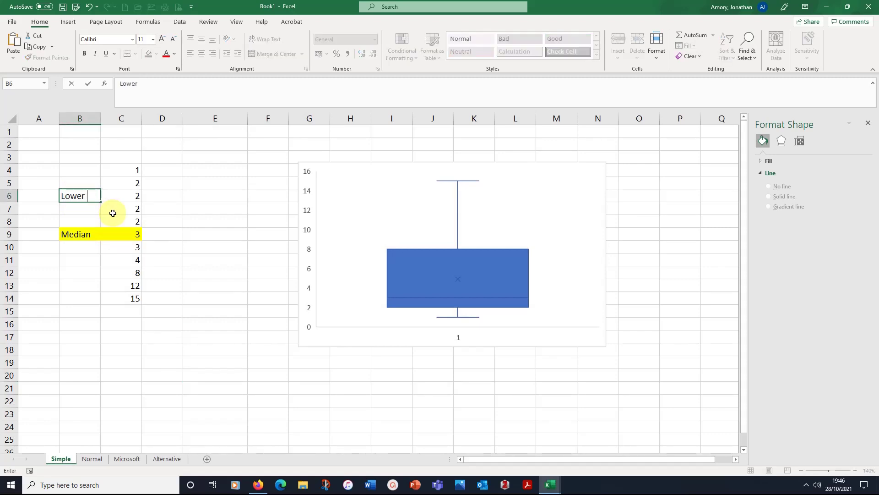
pyautogui.write(' quartile')
pyautogui.click(121, 337)
pyautogui.moveTo(101, 120); pyautogui.dragTo(143, 121)
pyautogui.click(277, 363)
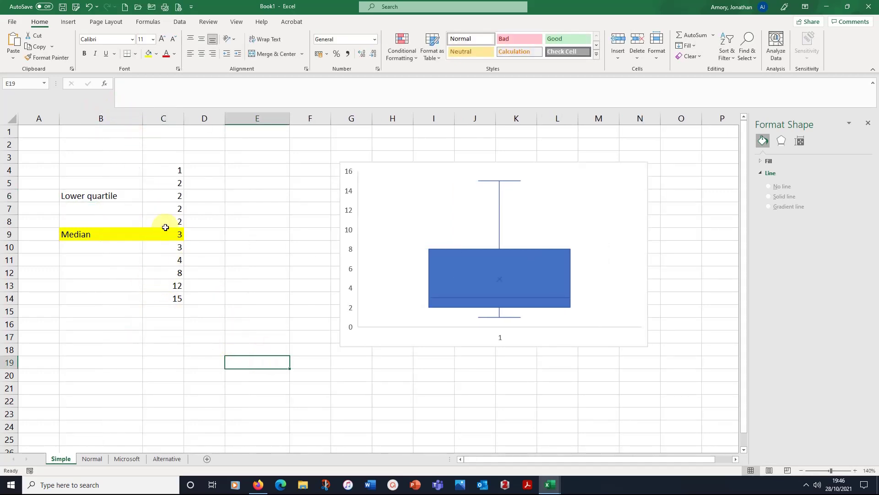
pyautogui.moveTo(90, 196); pyautogui.dragTo(163, 196)
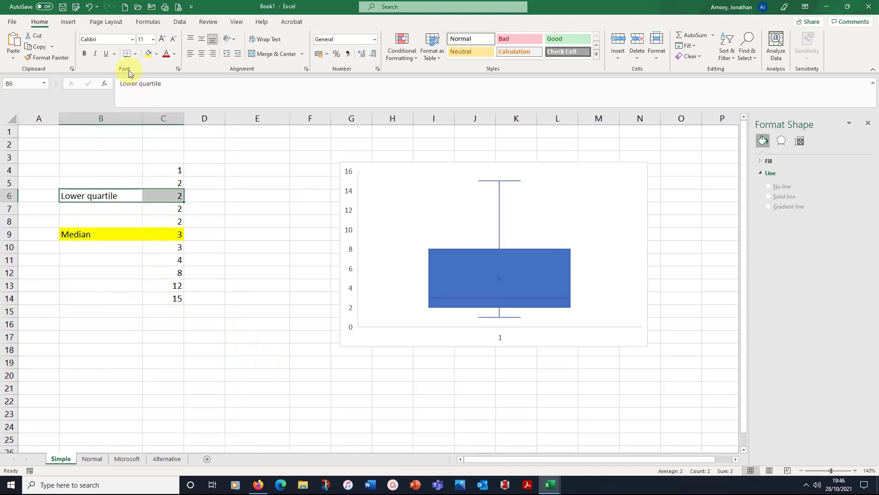
pyautogui.click(156, 53)
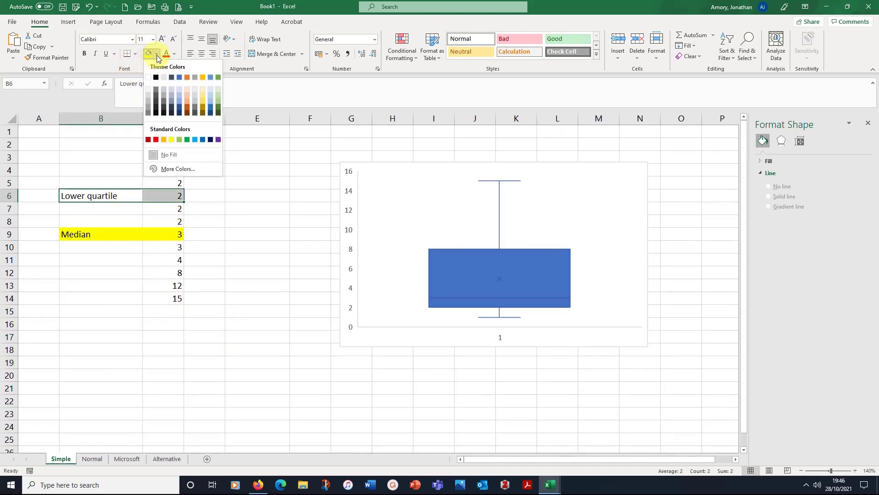
pyautogui.click(220, 93)
pyautogui.click(320, 359)
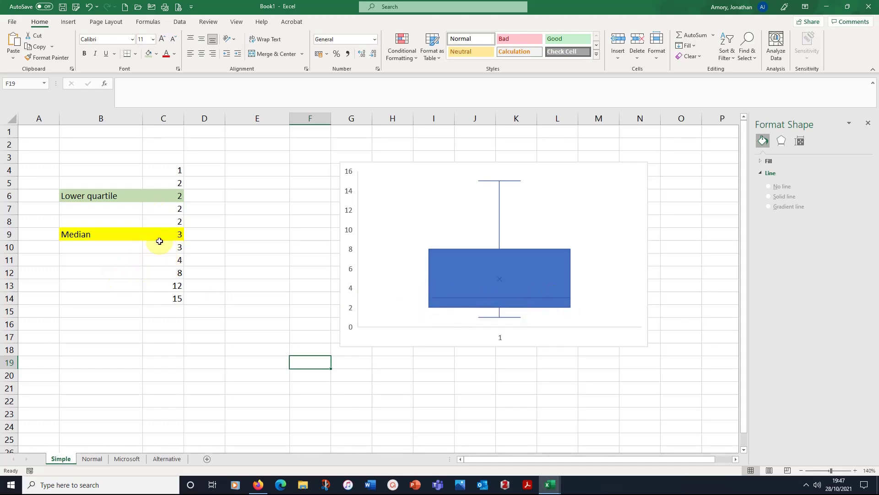
# Step: Label B12 'Upper quartile' and shade B12:C12 the same light green
pyautogui.click(101, 274)
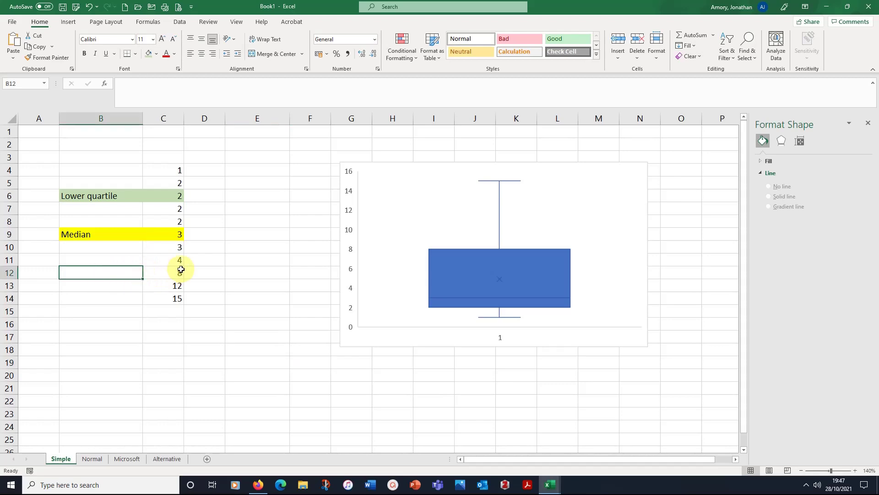
pyautogui.write('Upper quar')
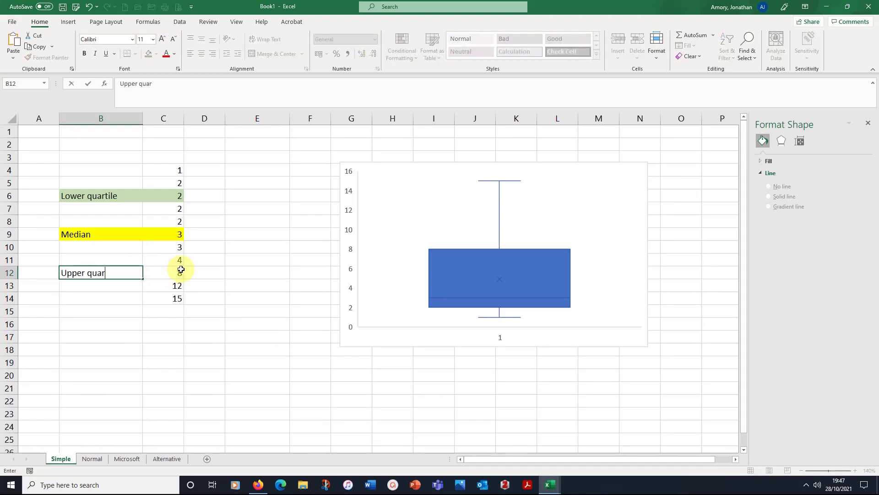
pyautogui.write('tile')
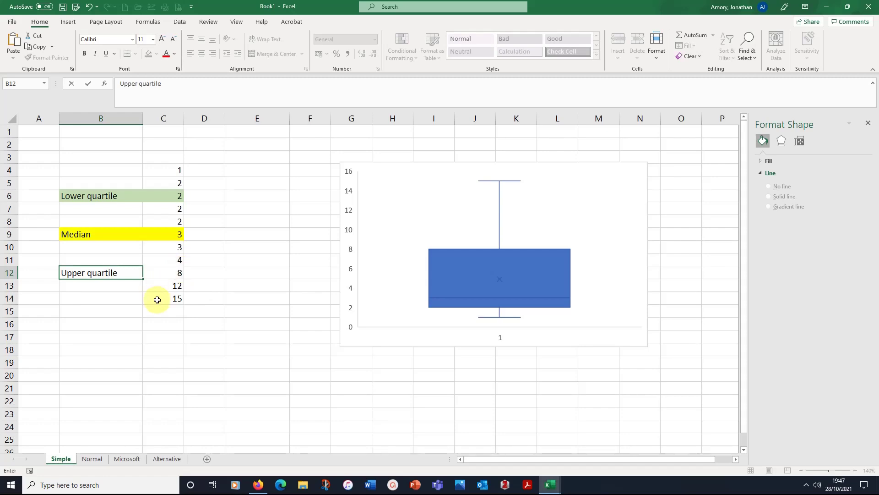
pyautogui.click(158, 298)
pyautogui.moveTo(110, 273); pyautogui.dragTo(166, 267)
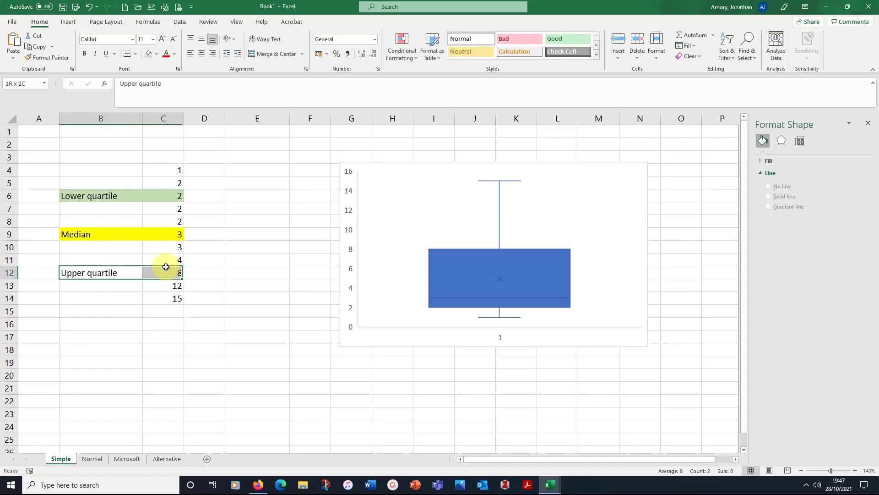
pyautogui.click(149, 54)
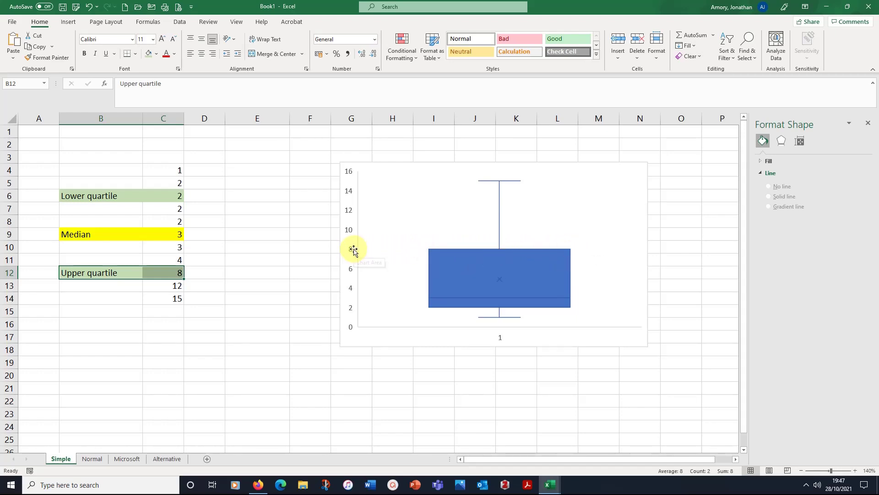
pyautogui.click(385, 373)
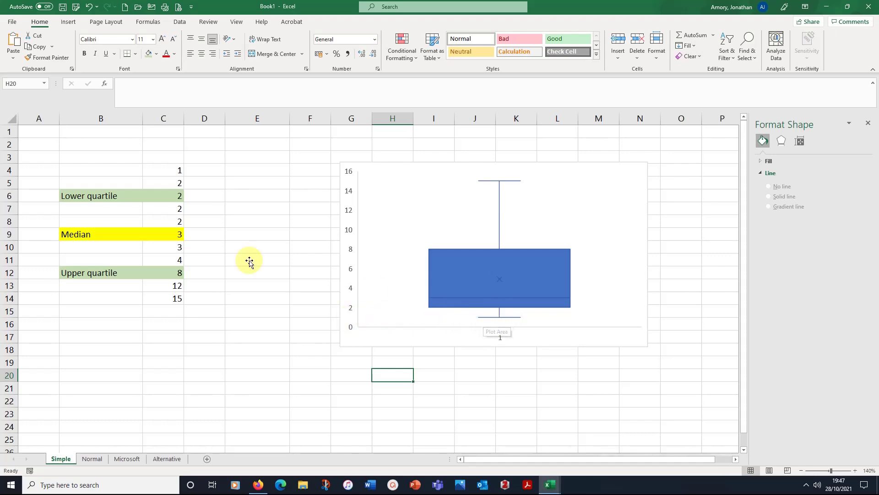
# Step: Label B4 'Minimum' and shade B4:C4 light orange
pyautogui.click(115, 170)
pyautogui.write('M')
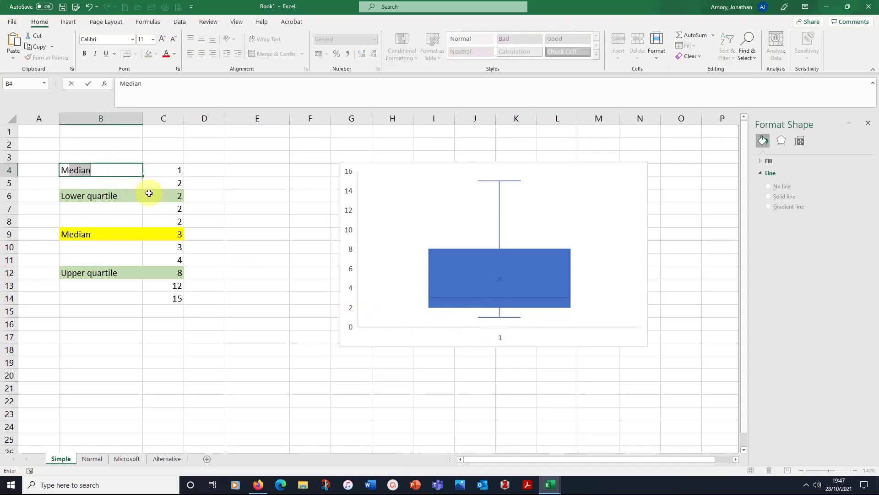
pyautogui.write('inimum')
pyautogui.click(244, 387)
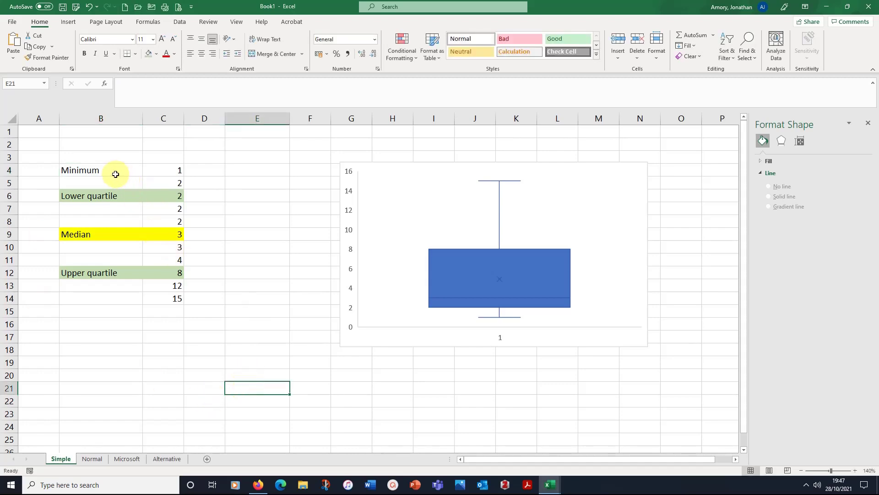
pyautogui.moveTo(114, 172); pyautogui.dragTo(160, 172)
pyautogui.click(156, 54)
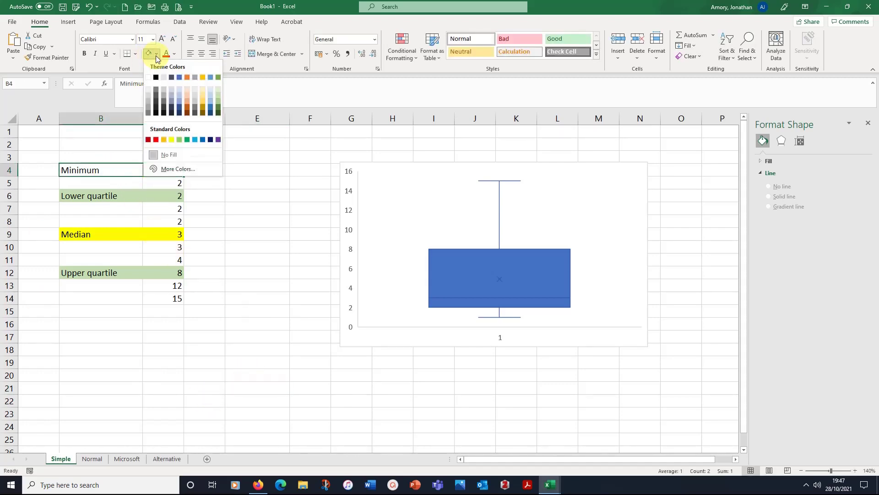
pyautogui.click(187, 94)
pyautogui.click(161, 347)
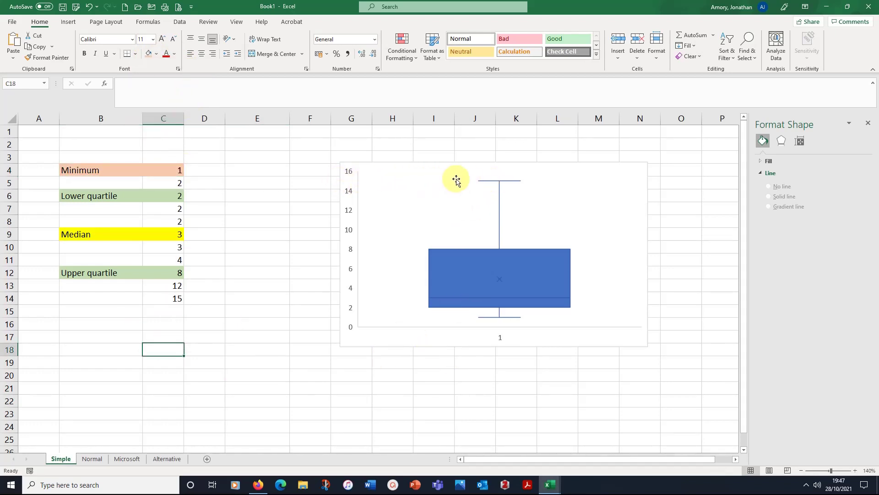
# Step: Label B14 'Maximum' and shade B14:C14 the same light orange
pyautogui.click(90, 298)
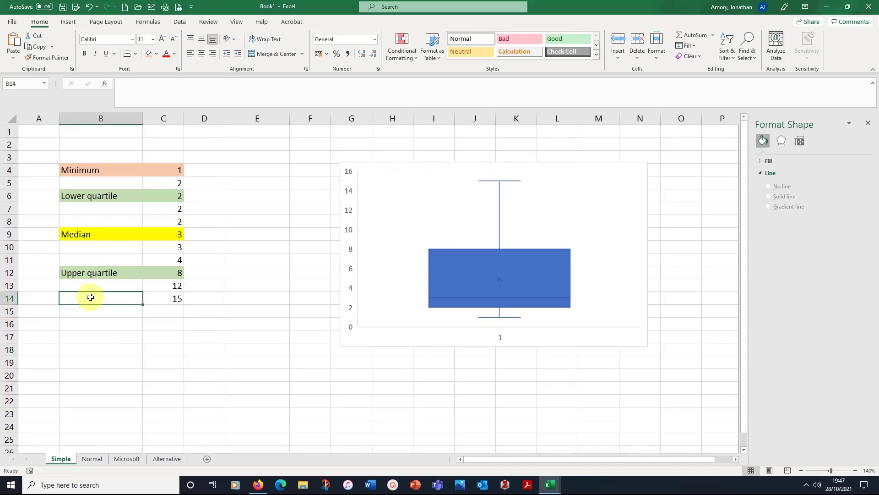
pyautogui.write('Maximum')
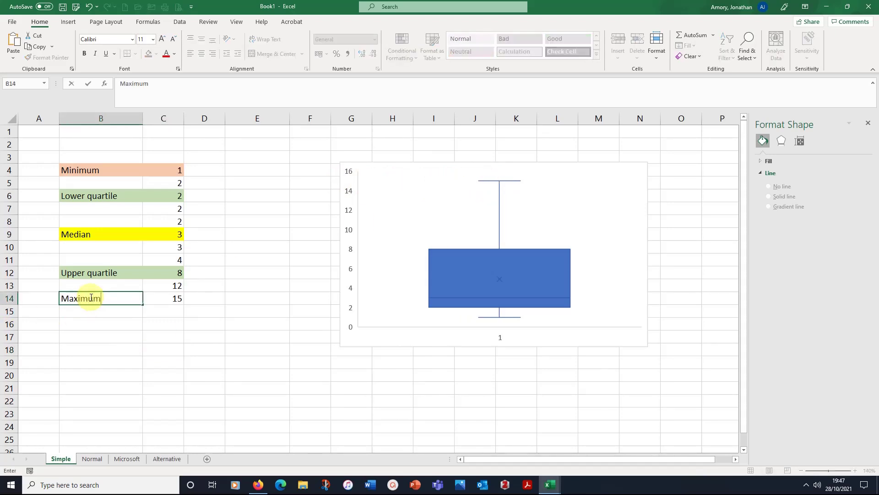
pyautogui.click(136, 334)
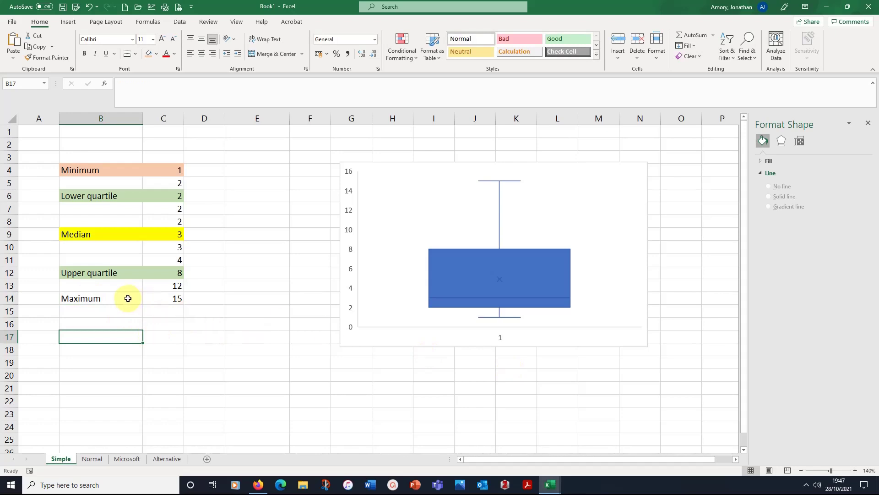
pyautogui.moveTo(128, 298); pyautogui.dragTo(167, 298)
pyautogui.click(147, 54)
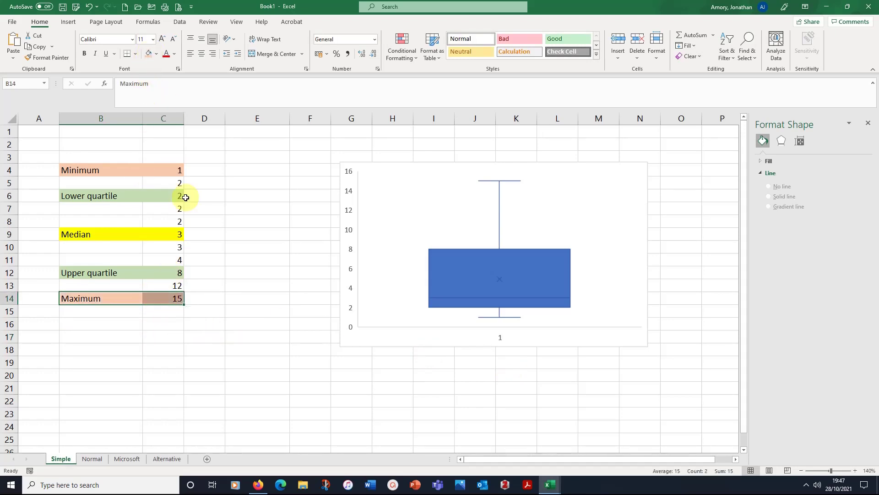
pyautogui.click(205, 337)
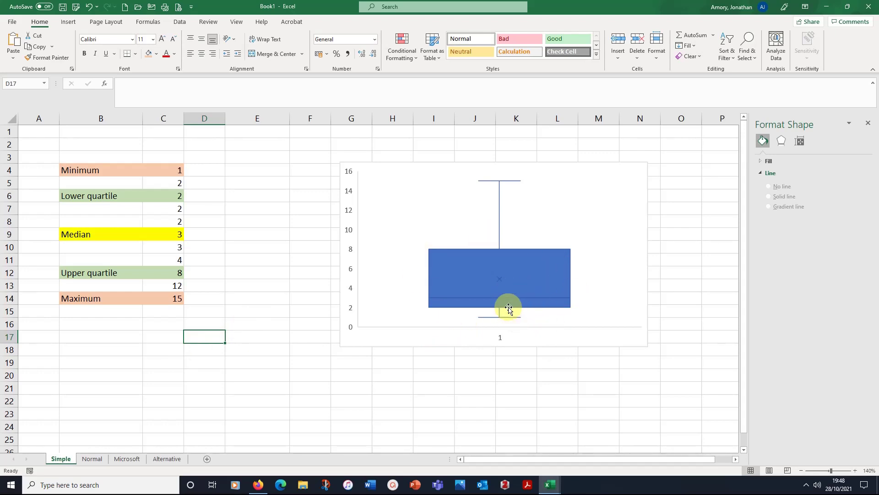
pyautogui.moveTo(509, 310)
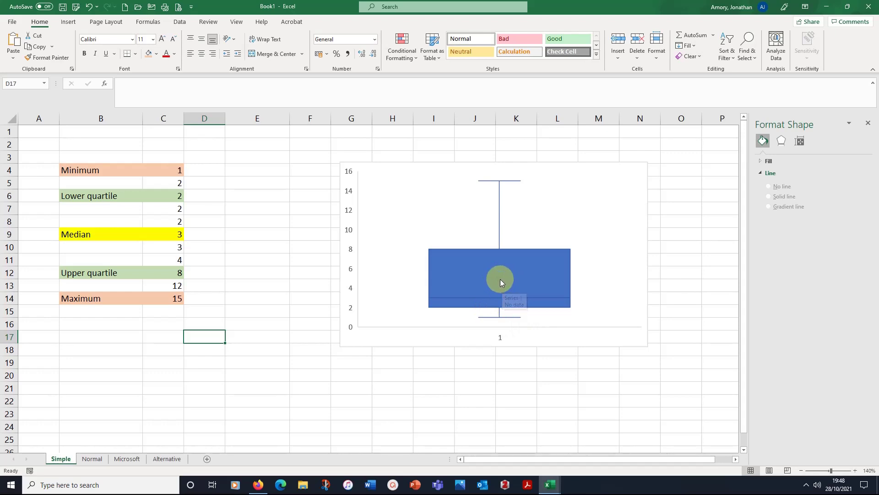
pyautogui.moveTo(499, 281)
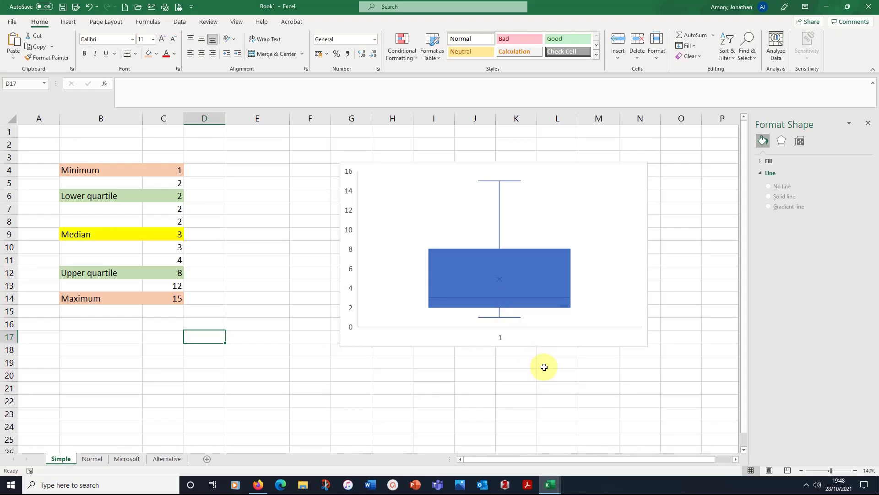
# Step: Nudge the box-and-whisker chart a little to the right, away from column C
pyautogui.moveTo(434, 169); pyautogui.dragTo(465, 165)
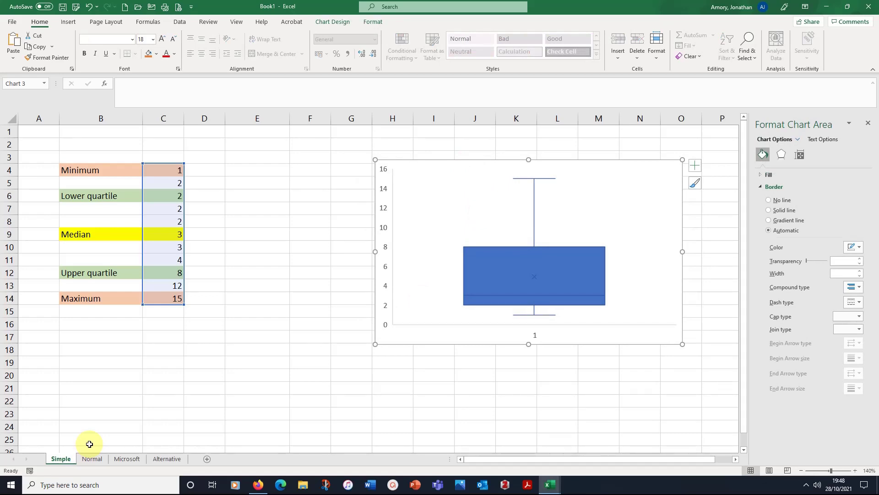
pyautogui.click(380, 386)
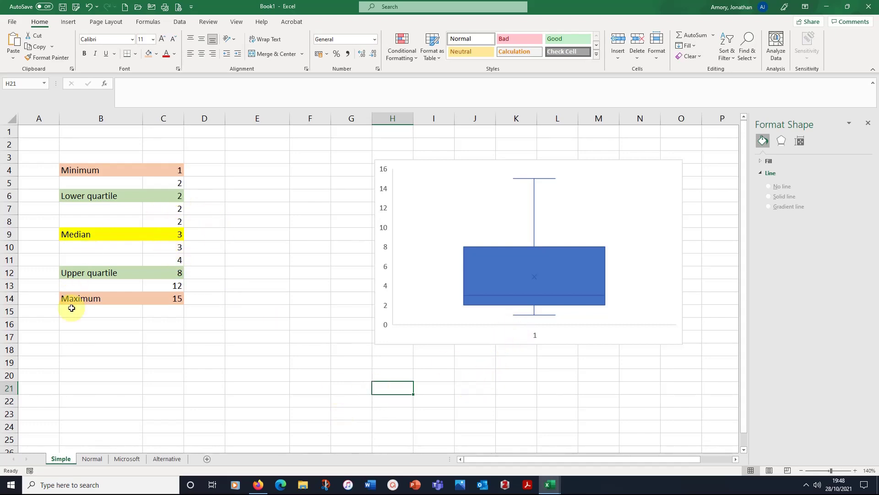
# Step: Enter =MEDIAN(C4:C14) in E9, returning 3
pyautogui.click(243, 232)
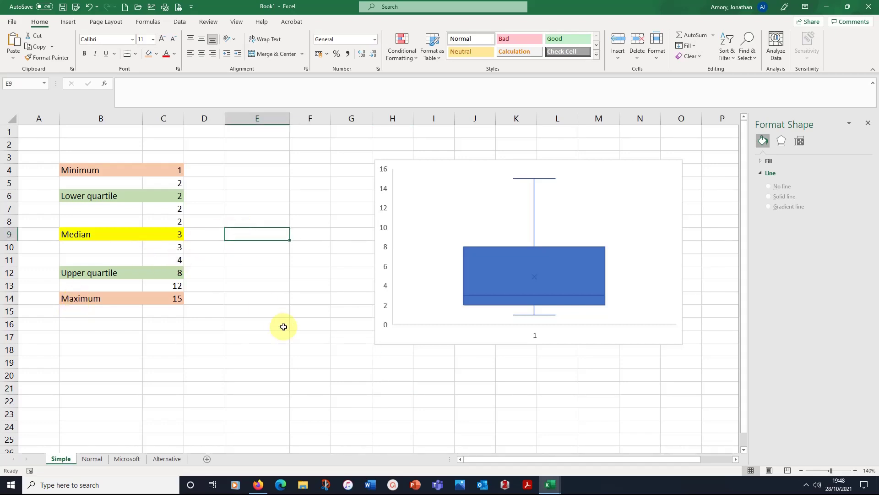
pyautogui.write('=')
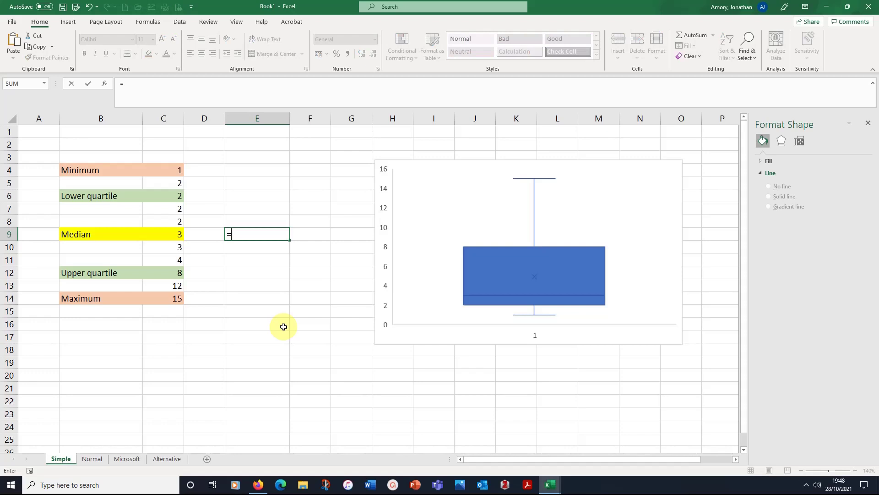
pyautogui.write('median')
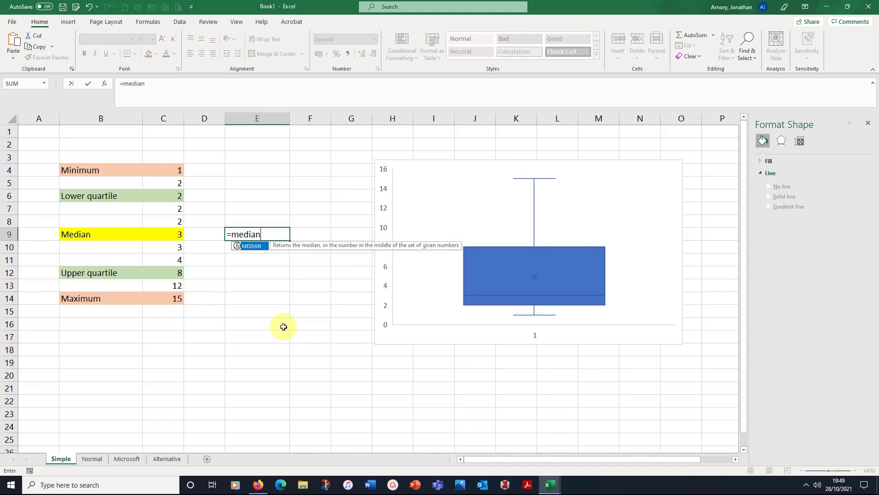
pyautogui.write('(')
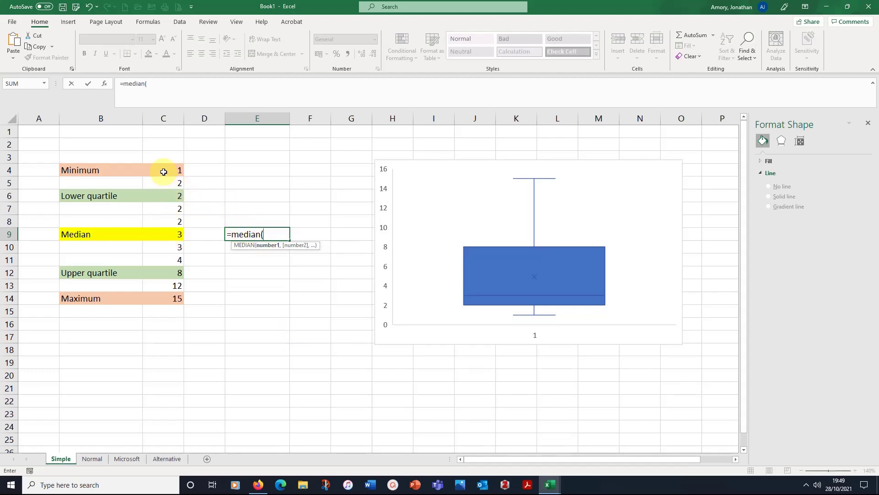
pyautogui.moveTo(166, 173); pyautogui.dragTo(174, 300)
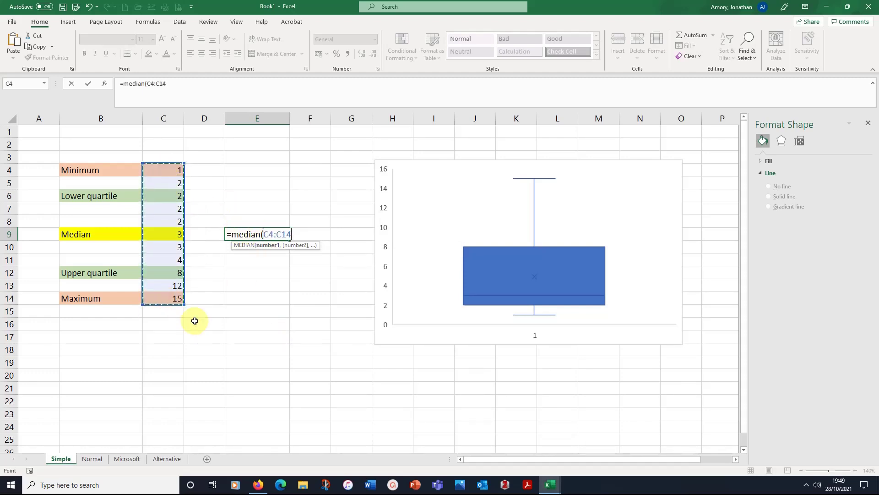
pyautogui.write(')')
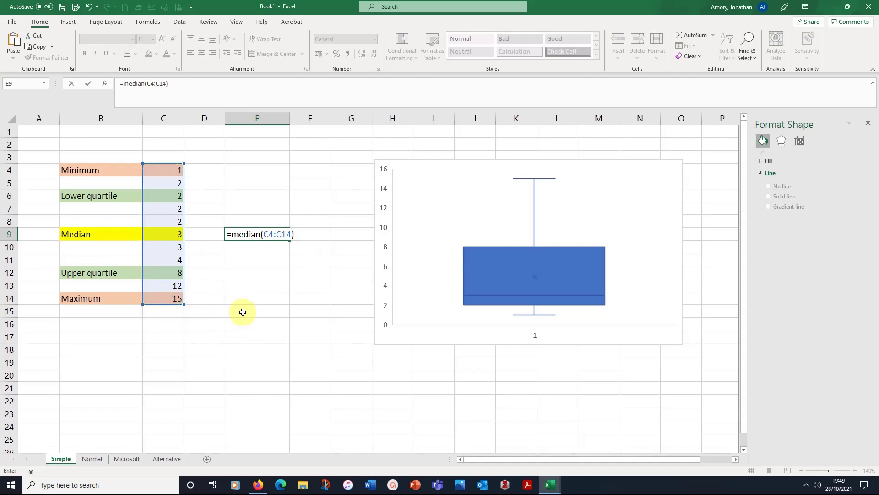
pyautogui.press('Return')
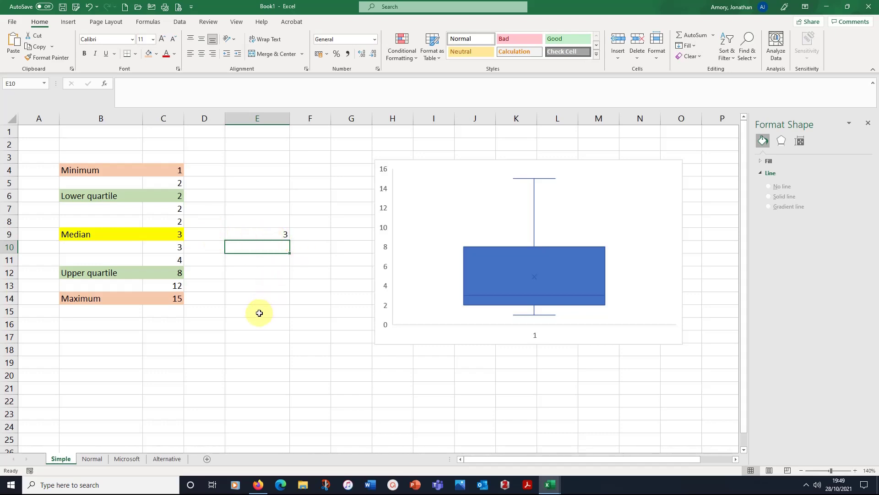
# Step: Enter =MIN(C4:C14) in E4, returning 1
pyautogui.click(255, 172)
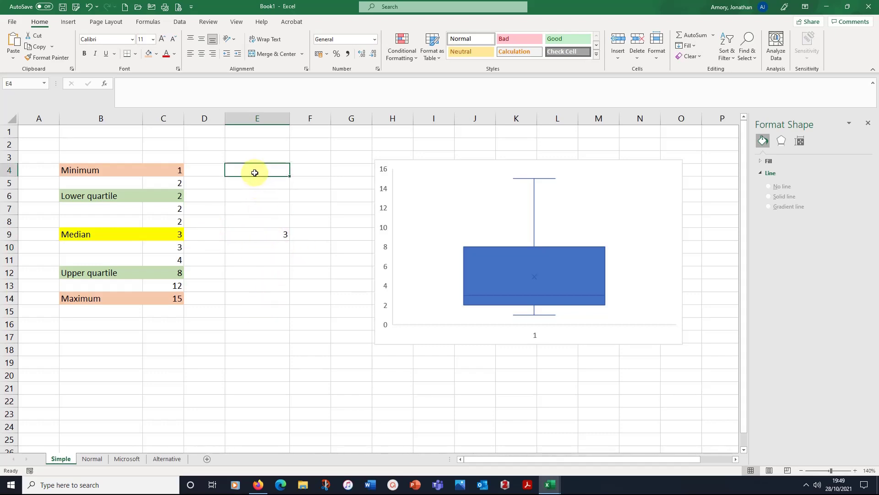
pyautogui.write('=min(')
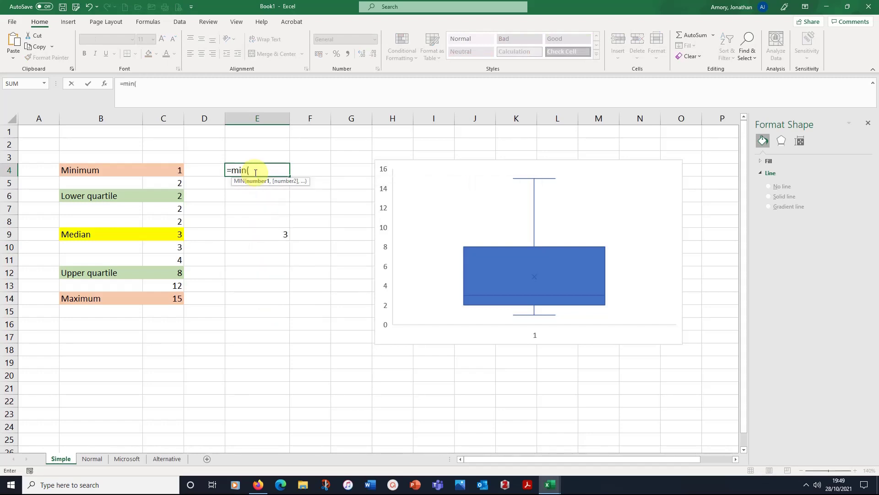
pyautogui.moveTo(157, 172); pyautogui.dragTo(167, 300)
pyautogui.write(')')
pyautogui.hotkey('ctrl', 'Return')
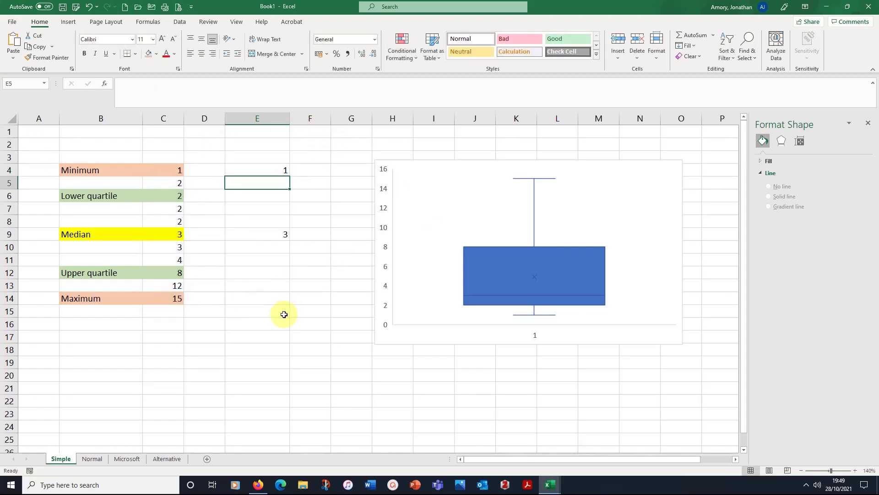
# Step: Enter =QUARTILE(C4:C14,1) in E6, returning 2, and compare it with the Lower quartile row
pyautogui.click(274, 324)
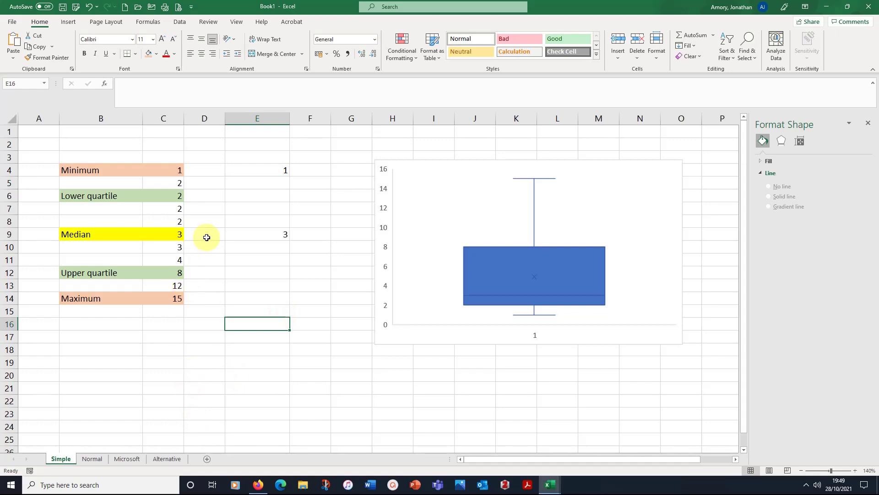
pyautogui.click(255, 194)
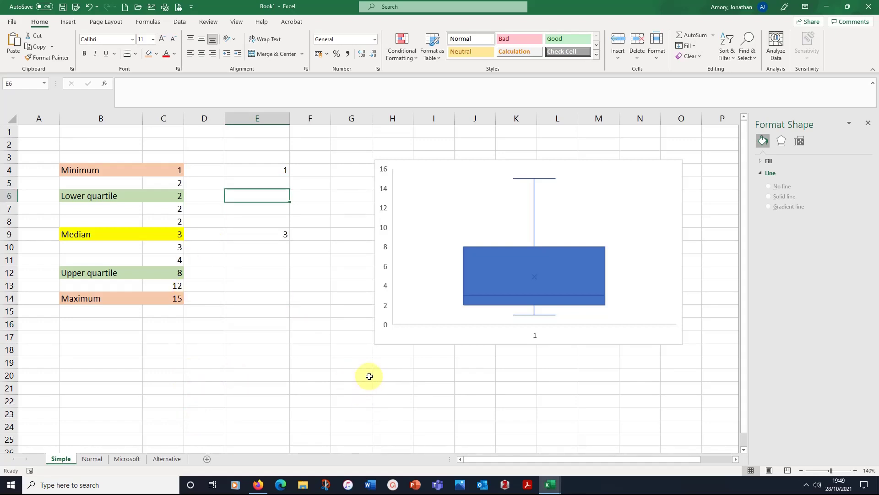
pyautogui.write('=')
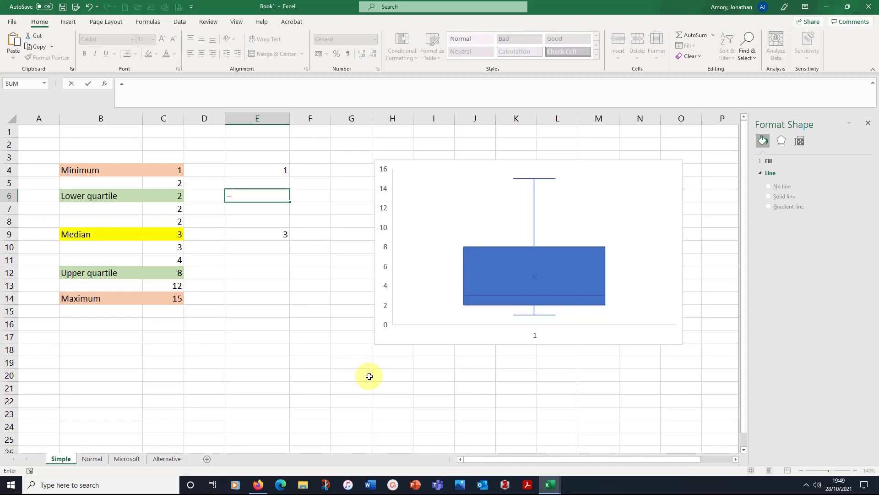
pyautogui.write('quarti')
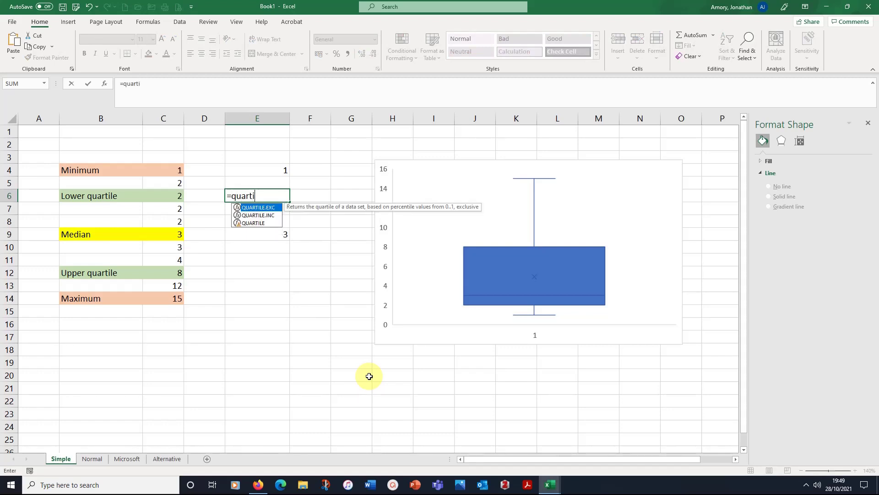
pyautogui.write('le(')
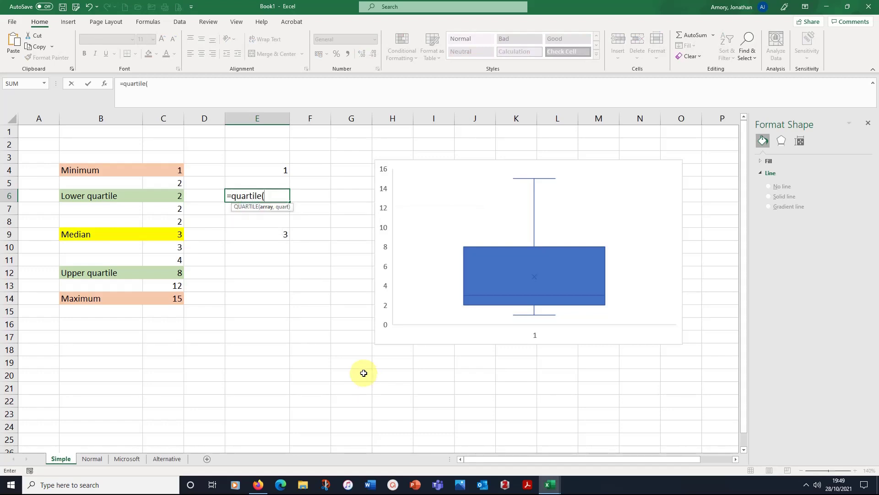
pyautogui.click(172, 169)
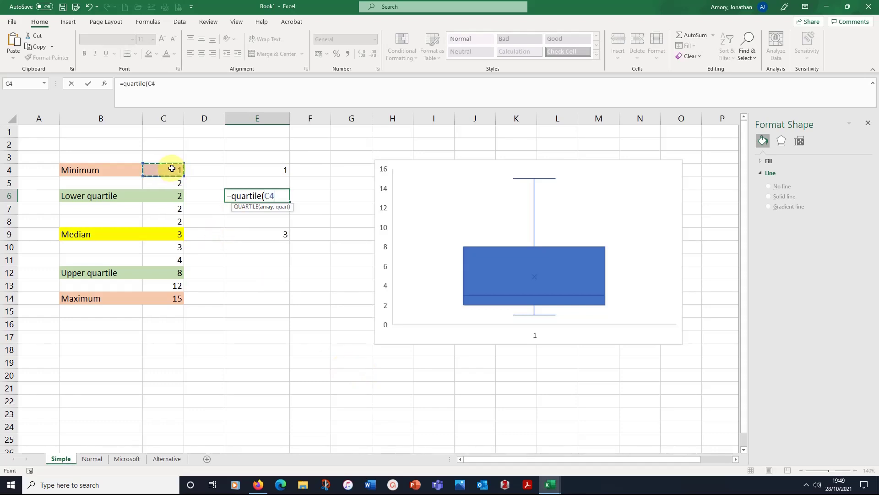
pyautogui.moveTo(171, 169); pyautogui.dragTo(200, 297)
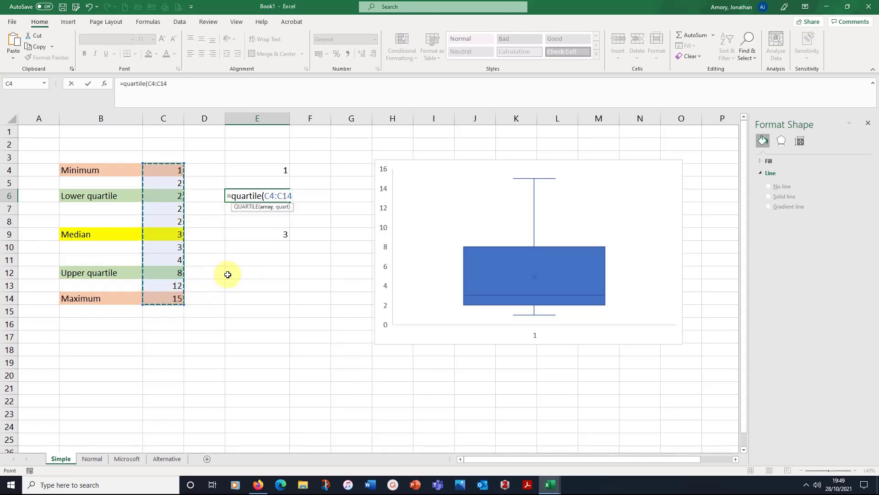
pyautogui.write(',1')
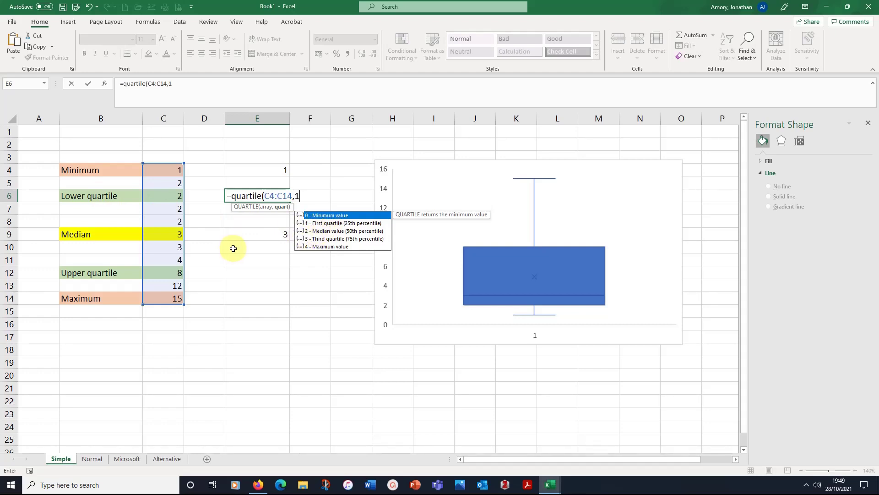
pyautogui.write(')')
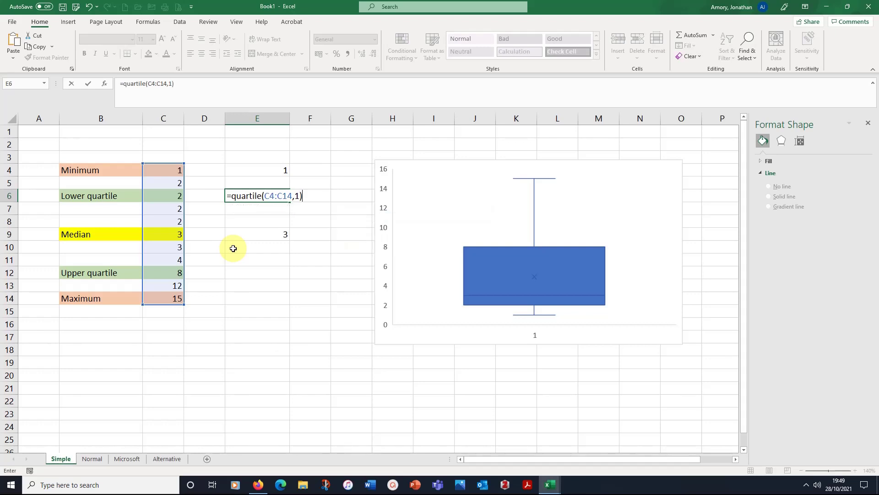
pyautogui.press('Return')
pyautogui.click(257, 310)
pyautogui.moveTo(274, 197); pyautogui.dragTo(171, 196)
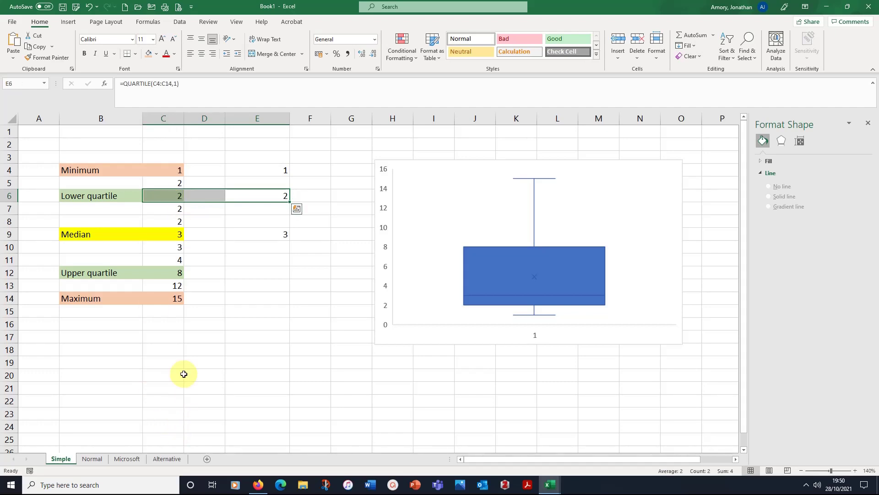
# Step: Enter =QUARTILE(C4:C14,3) in E12, which returns 6, and check the formula
pyautogui.click(253, 271)
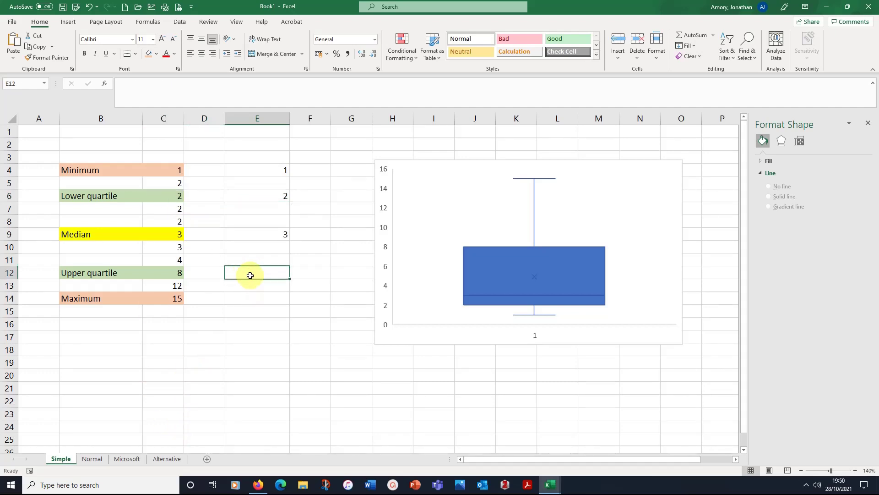
pyautogui.write('=')
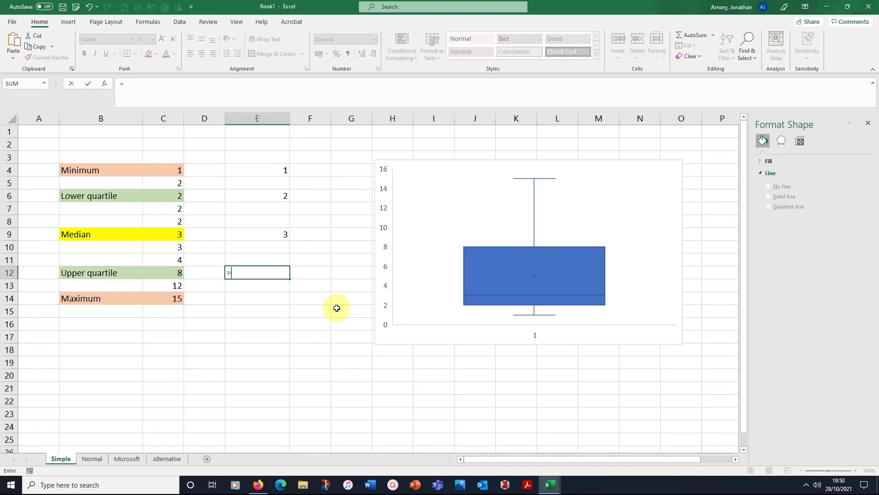
pyautogui.write('quartile(')
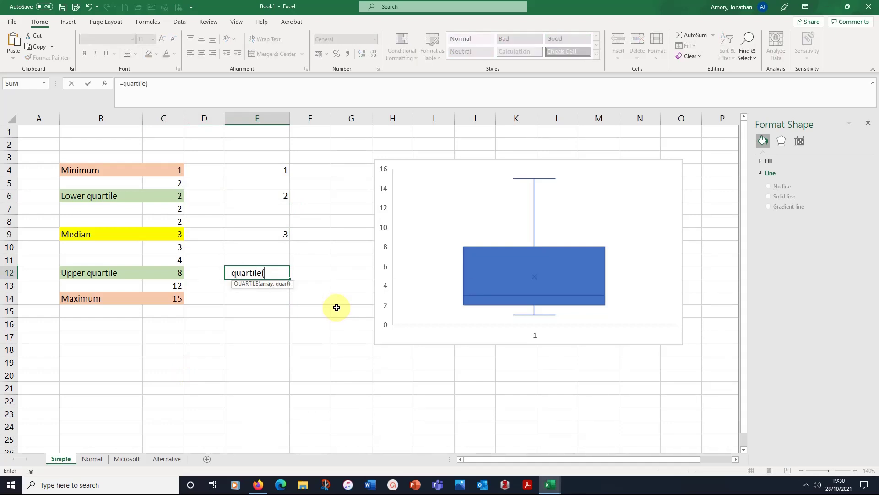
pyautogui.moveTo(156, 170); pyautogui.dragTo(172, 297)
pyautogui.write(',3)')
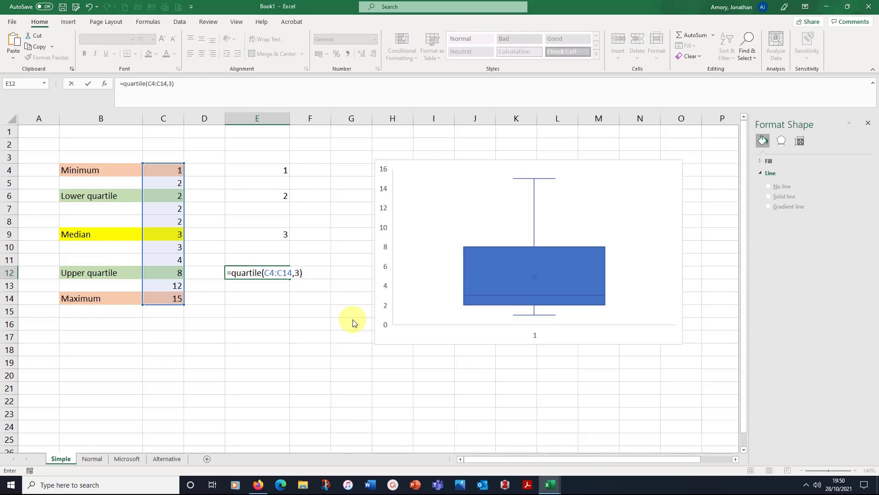
pyautogui.press('Return')
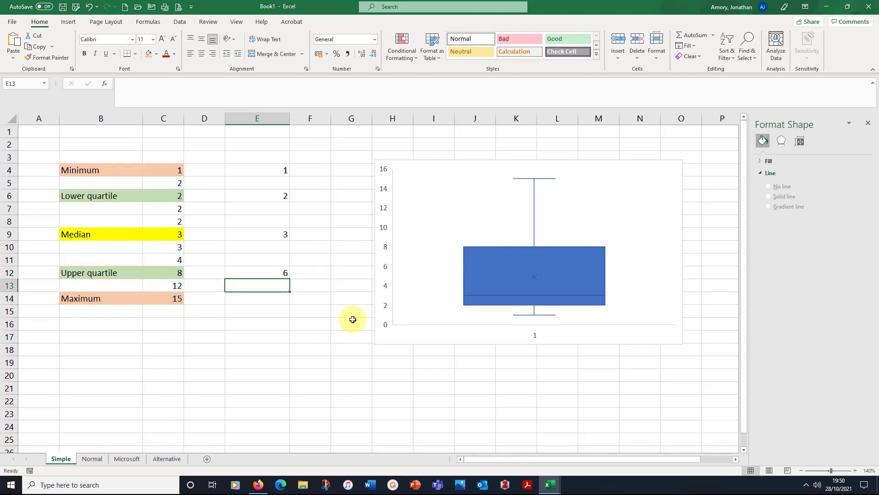
pyautogui.click(277, 272)
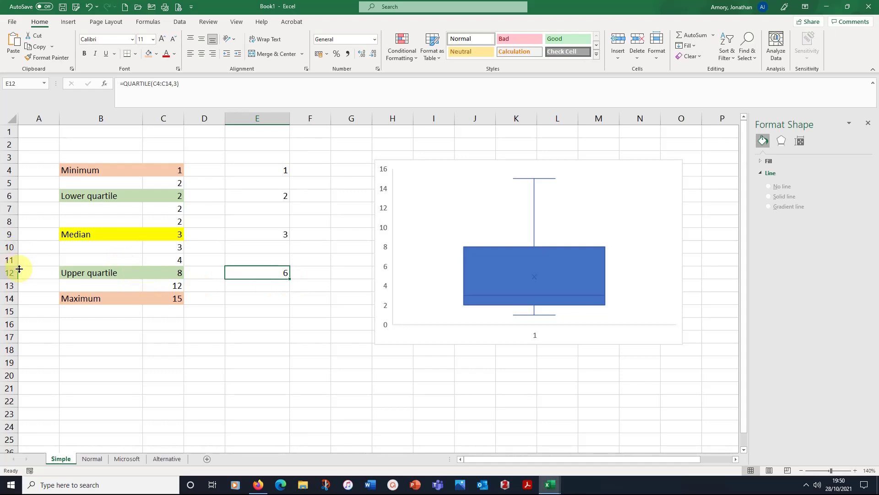
# Step: Set No Fill on B4:C4 and B14:C14 to clear the orange from Minimum and Maximum
pyautogui.moveTo(92, 170); pyautogui.dragTo(176, 171)
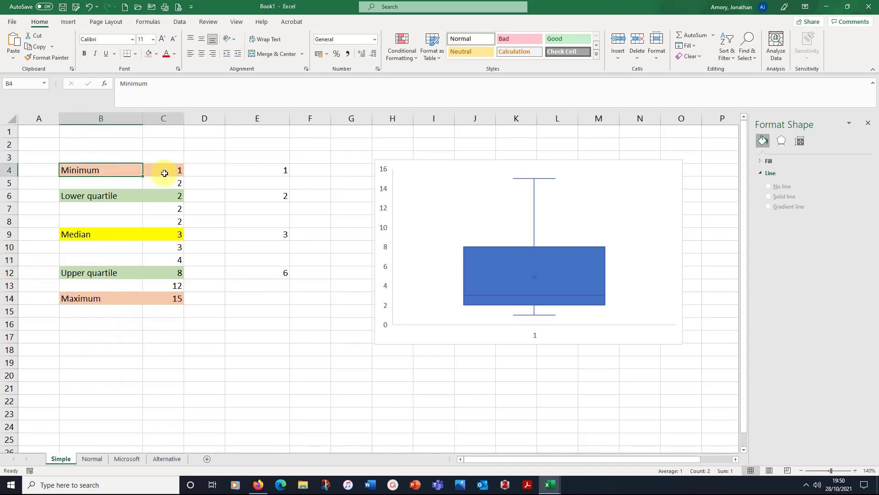
pyautogui.click(155, 54)
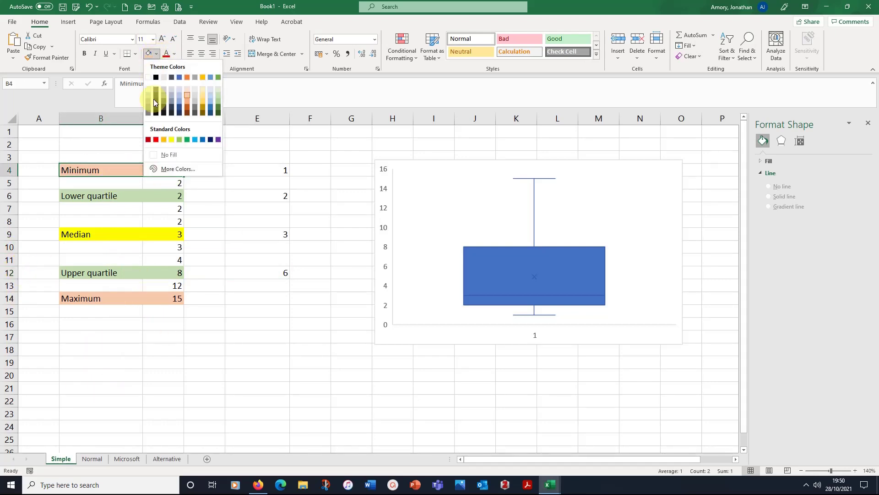
pyautogui.click(168, 159)
pyautogui.moveTo(84, 300); pyautogui.dragTo(165, 298)
pyautogui.click(149, 54)
pyautogui.click(194, 399)
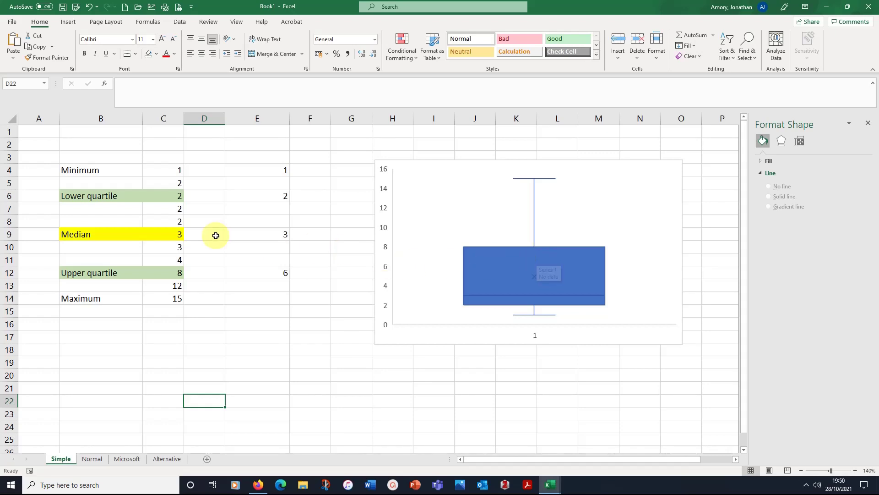
# Step: Select the Lower quartile row, the lower and upper halves of C4:C14, and the Median row to review them
pyautogui.click(91, 194)
pyautogui.moveTo(92, 195); pyautogui.dragTo(177, 196)
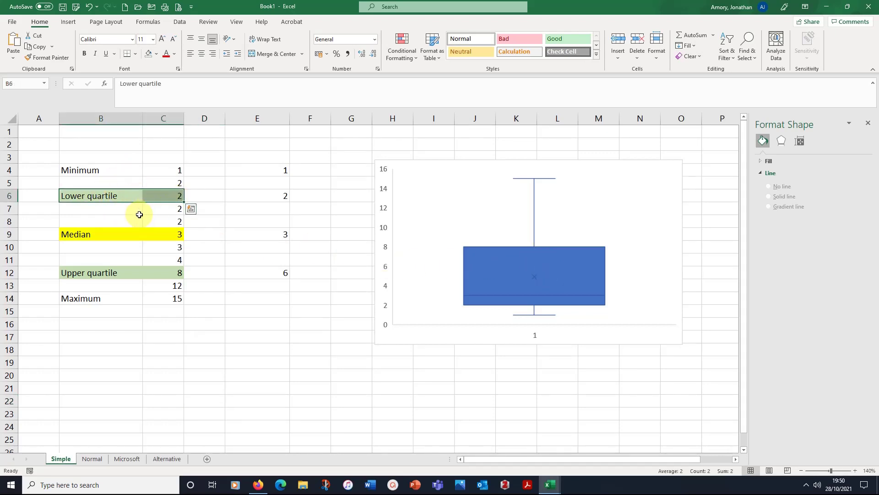
pyautogui.moveTo(161, 221); pyautogui.dragTo(157, 173)
pyautogui.click(204, 268)
pyautogui.moveTo(169, 247); pyautogui.dragTo(162, 298)
pyautogui.moveTo(210, 335); pyautogui.dragTo(193, 361)
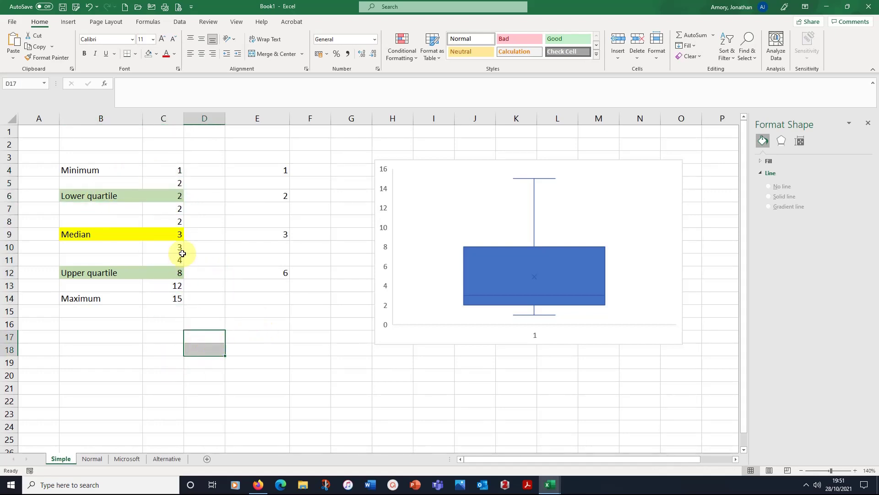
pyautogui.moveTo(165, 171); pyautogui.dragTo(173, 298)
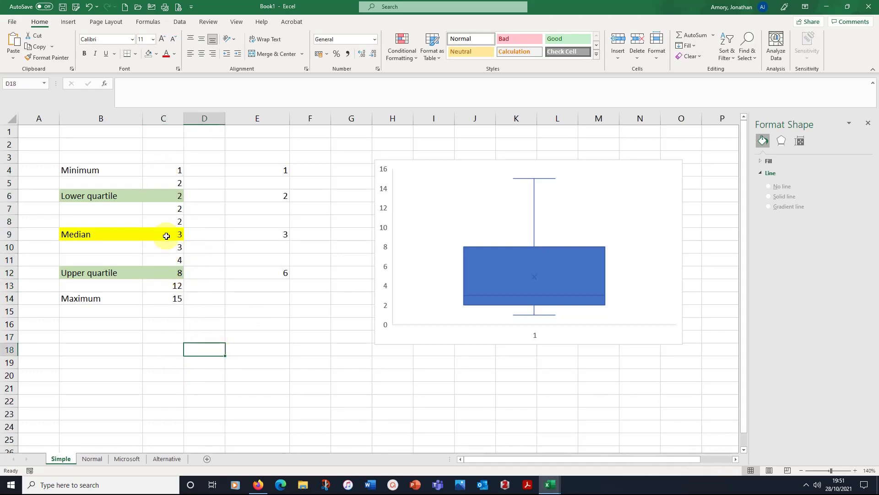
pyautogui.moveTo(167, 234); pyautogui.dragTo(93, 236)
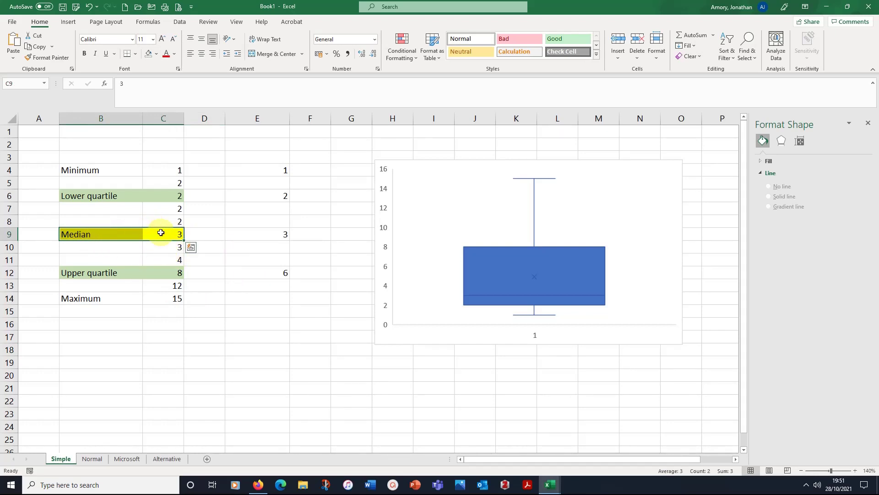
pyautogui.click(196, 336)
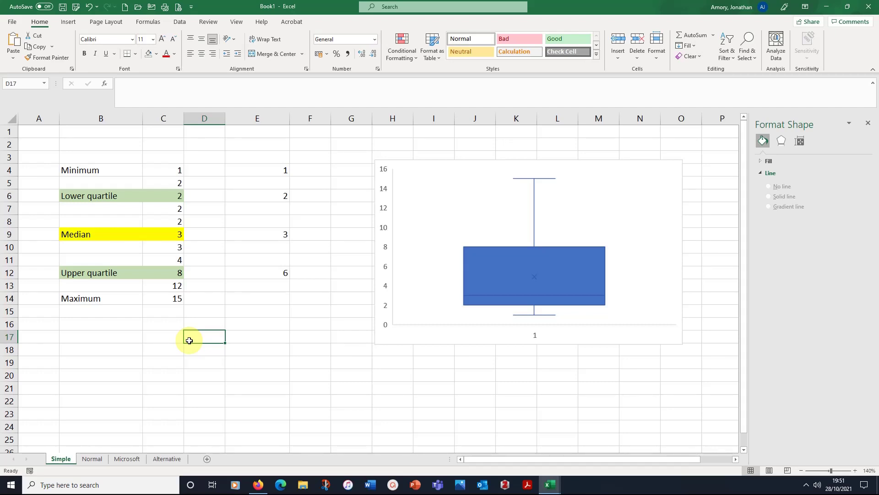
pyautogui.click(165, 382)
pyautogui.click(76, 234)
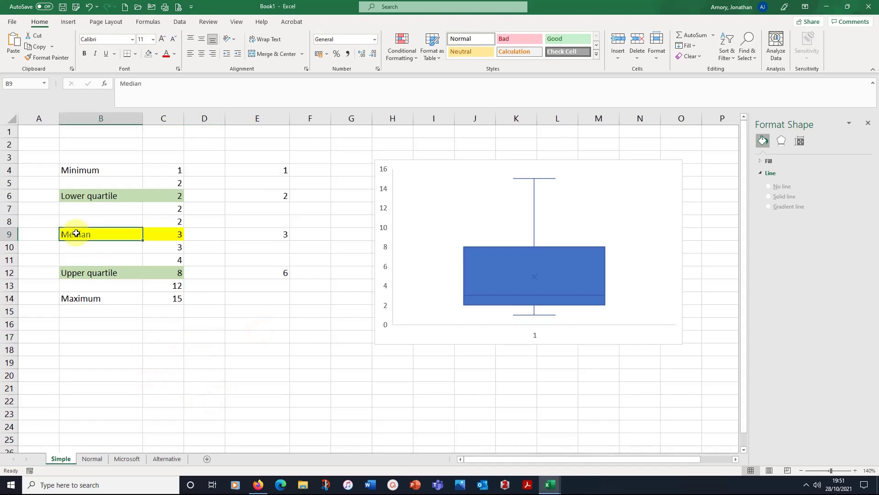
pyautogui.moveTo(76, 233); pyautogui.dragTo(173, 233)
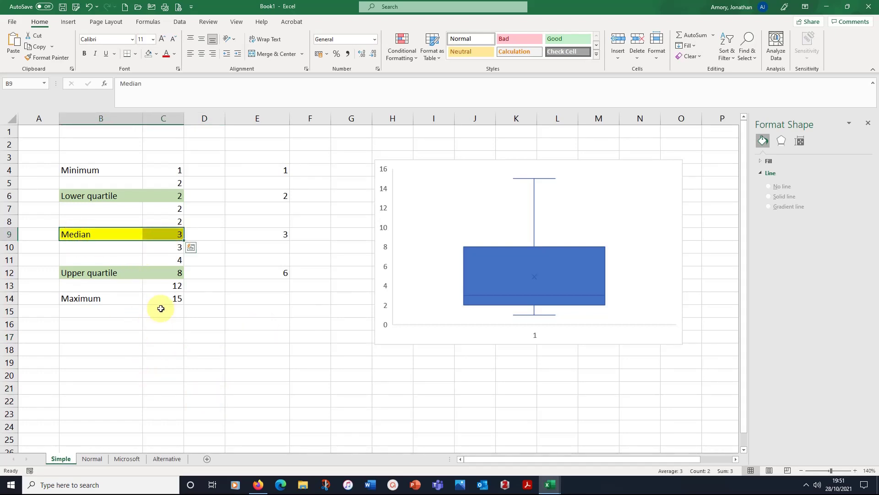
pyautogui.click(205, 359)
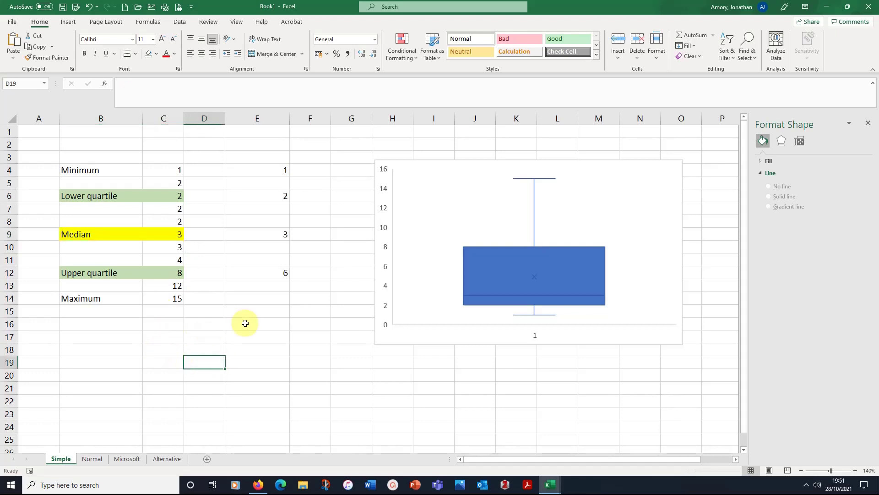
pyautogui.moveTo(172, 224); pyautogui.dragTo(172, 169)
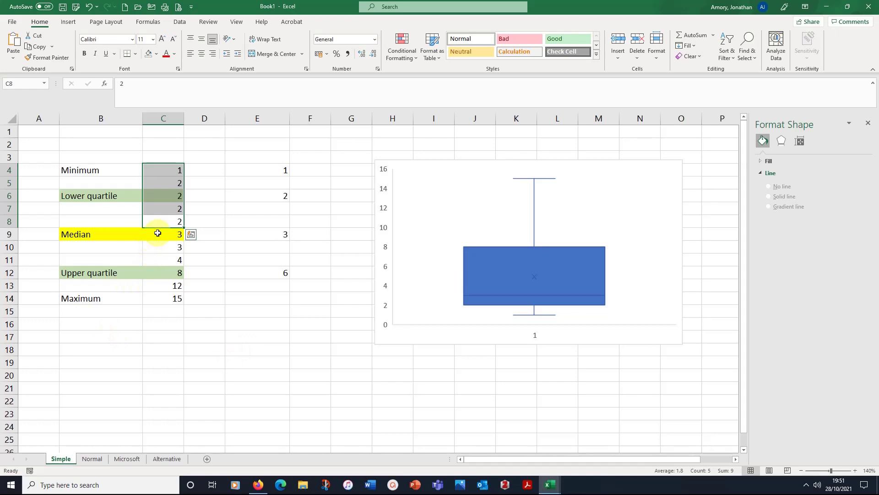
pyautogui.moveTo(157, 232); pyautogui.dragTo(157, 168)
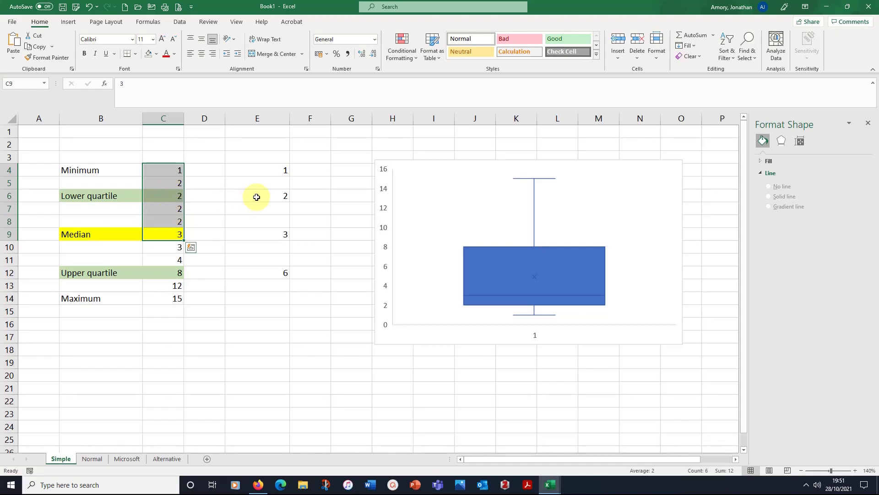
pyautogui.click(210, 357)
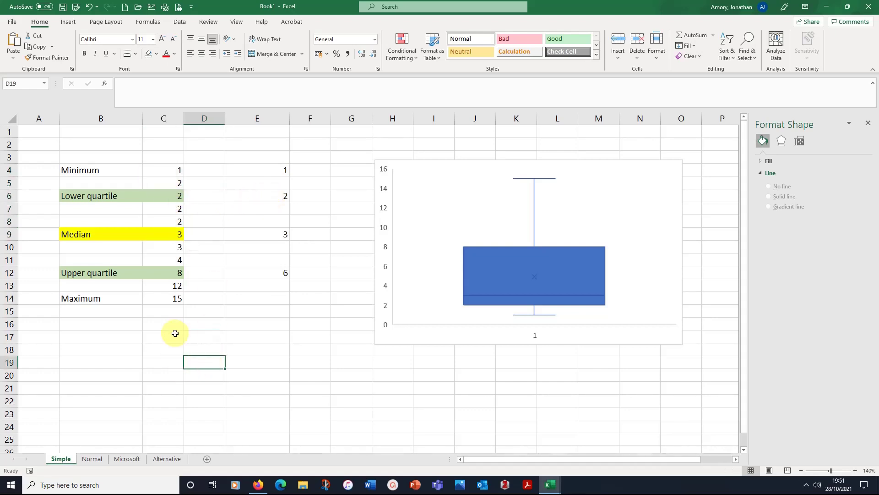
pyautogui.click(164, 231)
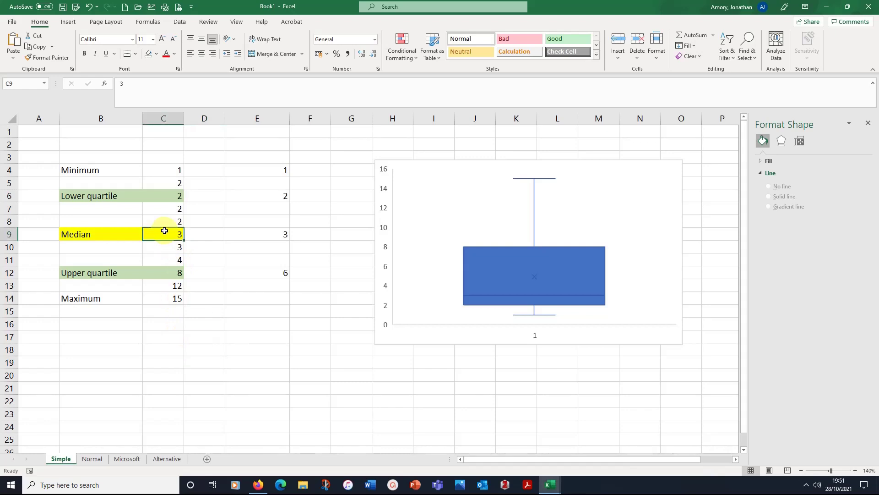
pyautogui.moveTo(164, 231); pyautogui.dragTo(175, 296)
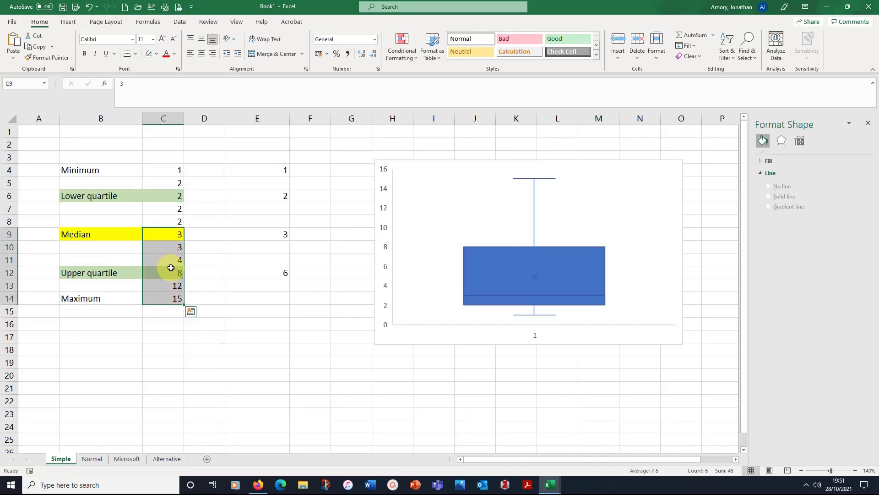
pyautogui.click(263, 276)
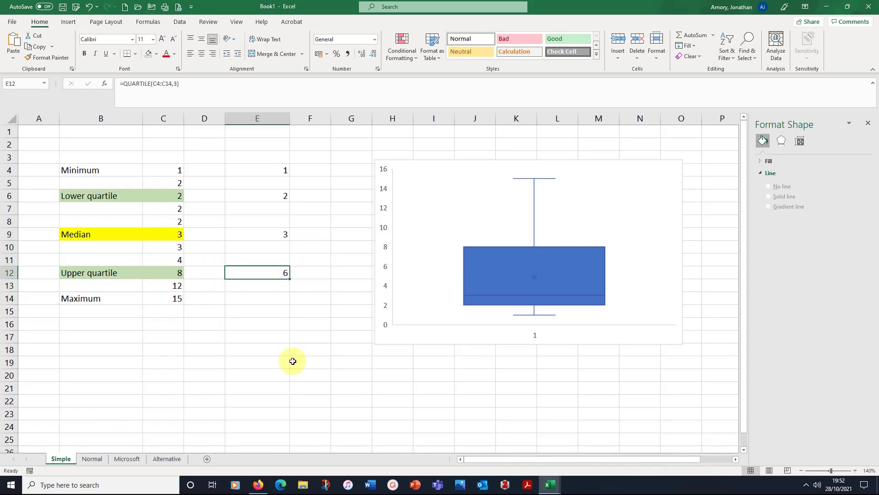
pyautogui.click(253, 335)
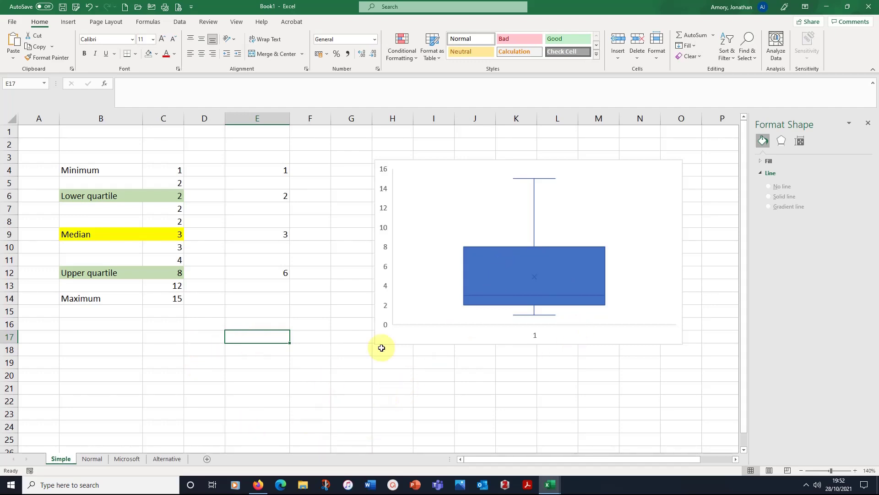
# Step: Set the box plot series' quartile calculation to Inclusive median in Format Data Series
pyautogui.rightClick(499, 258)
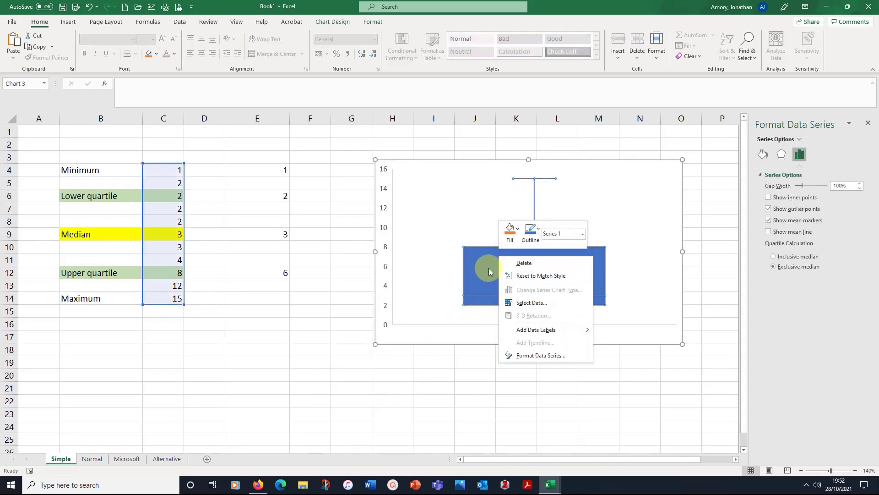
pyautogui.click(540, 355)
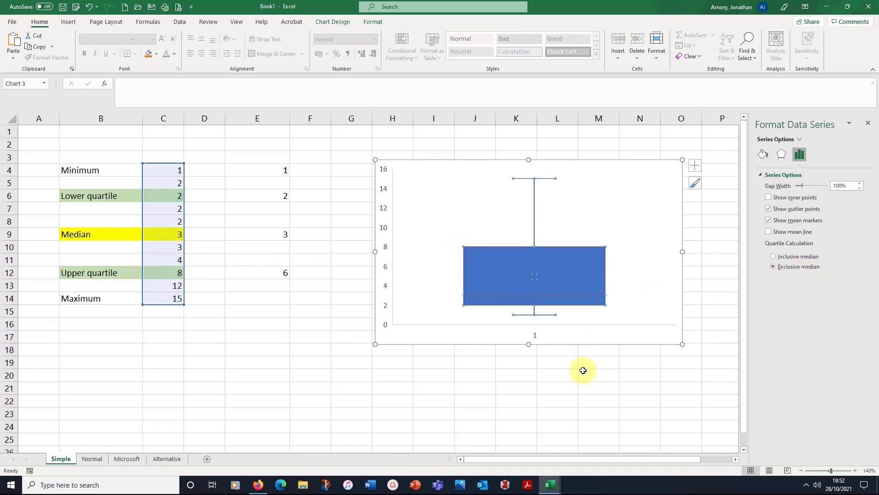
pyautogui.click(774, 259)
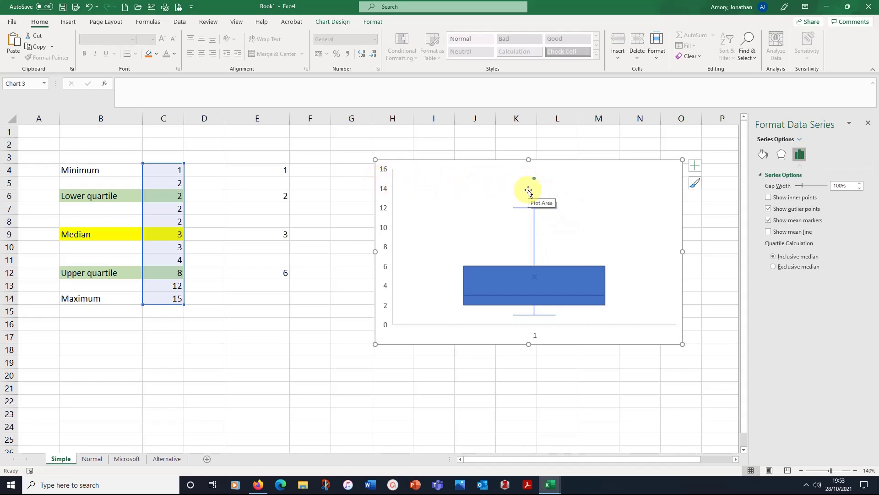
# Step: Check the quartile results in E6 and E12, where =QUARTILE(C4:C14,3) gives an upper quartile of 6
pyautogui.click(517, 385)
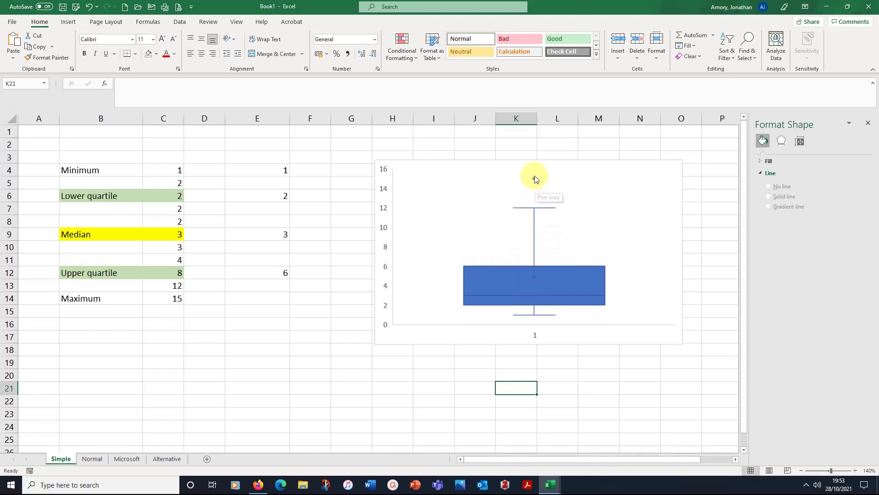
pyautogui.moveTo(535, 181)
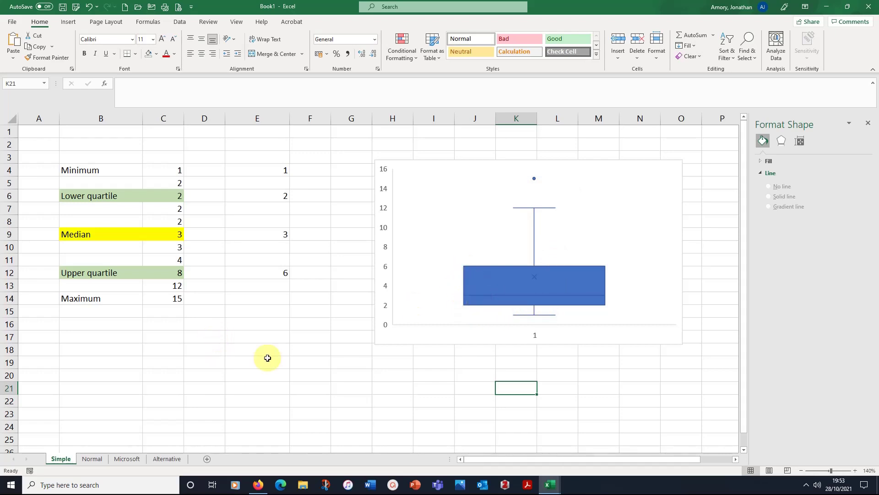
pyautogui.click(262, 200)
pyautogui.click(281, 273)
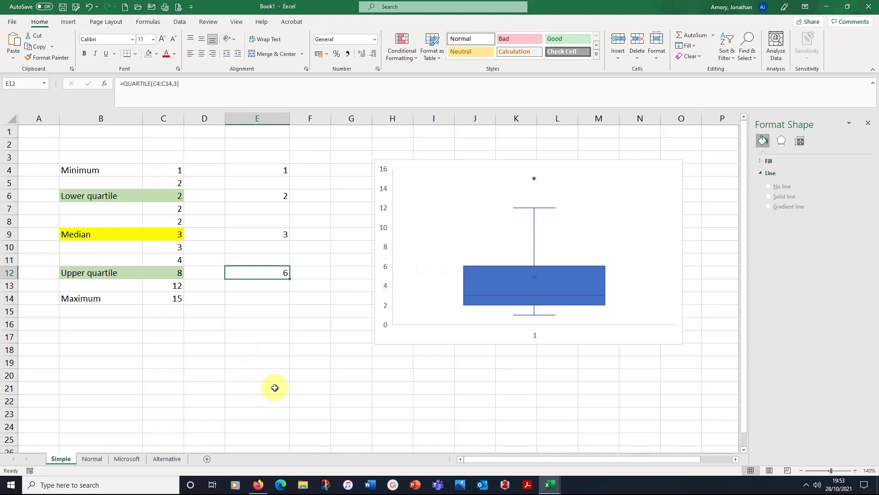
pyautogui.click(264, 371)
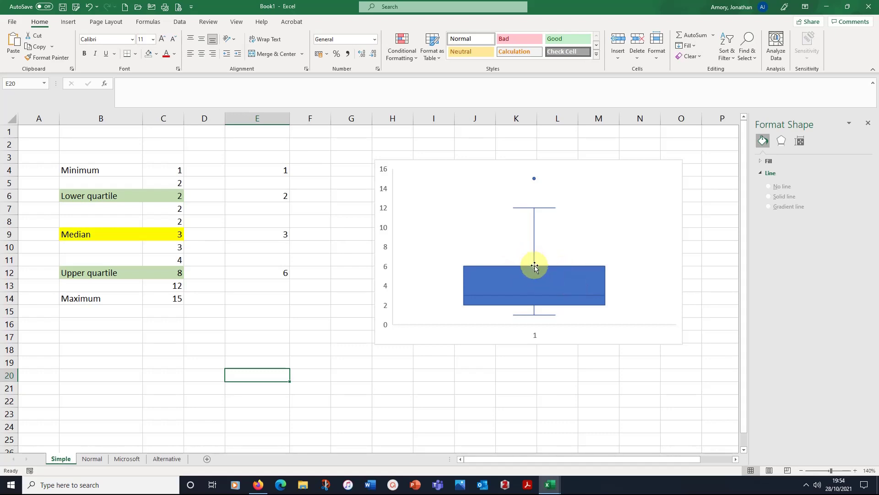
# Step: Enter a note in D19 defining an outlier as more than 1.5x the IQR beyond the quartiles
pyautogui.click(199, 360)
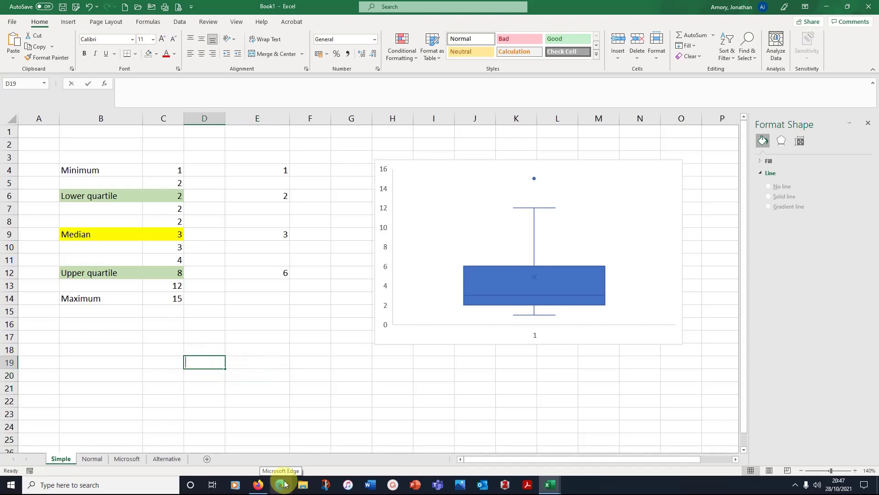
pyautogui.write('Outlier')
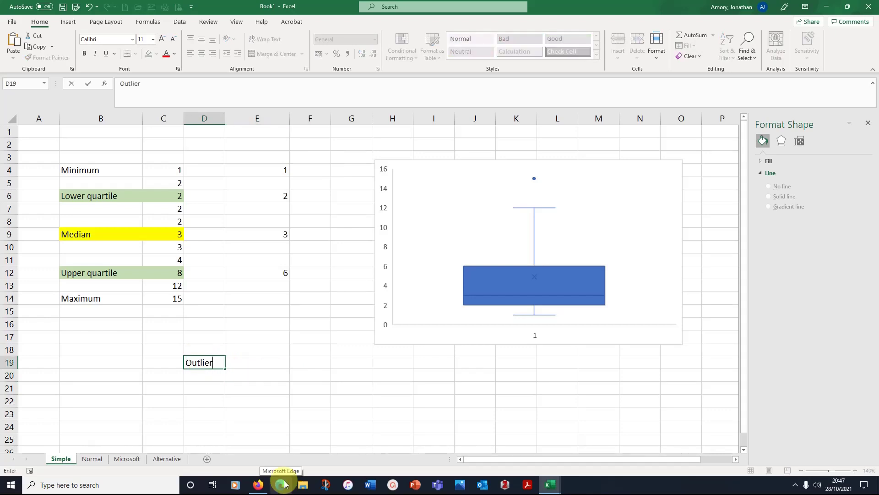
pyautogui.write(' is any value that is more than 1.5')
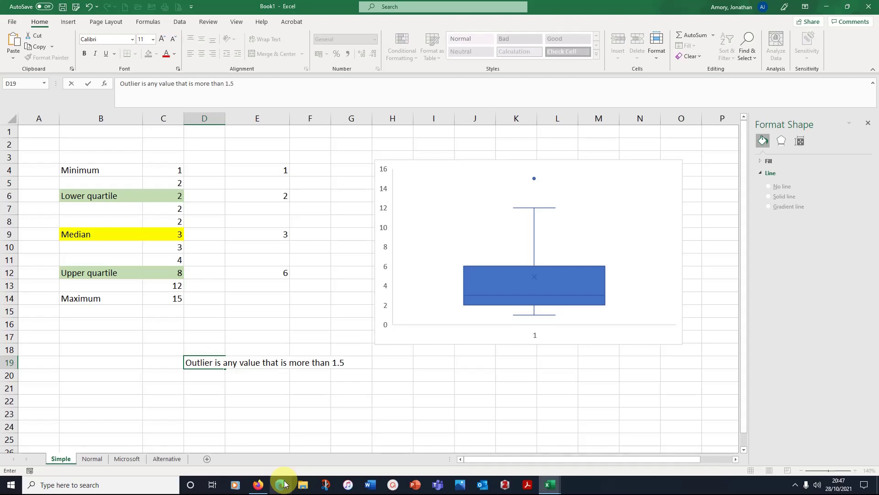
pyautogui.write('x the Inter Quartile Range (IQR) above or below the ')
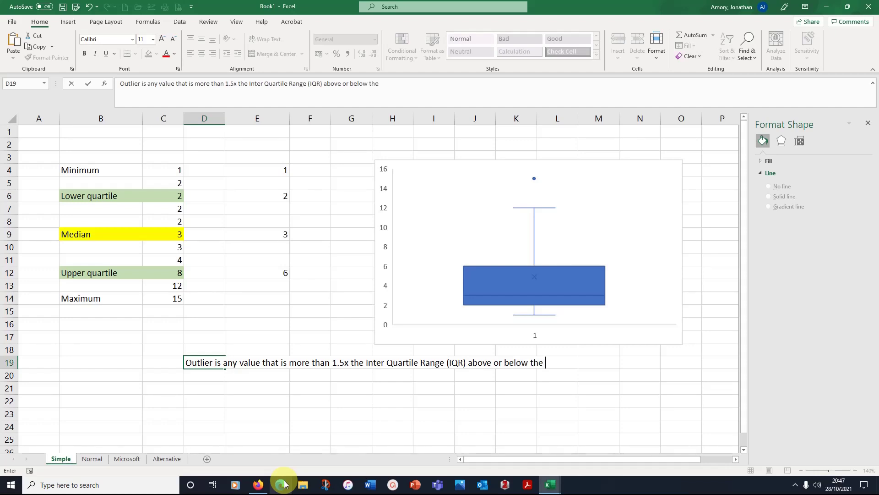
pyautogui.write('quartiles')
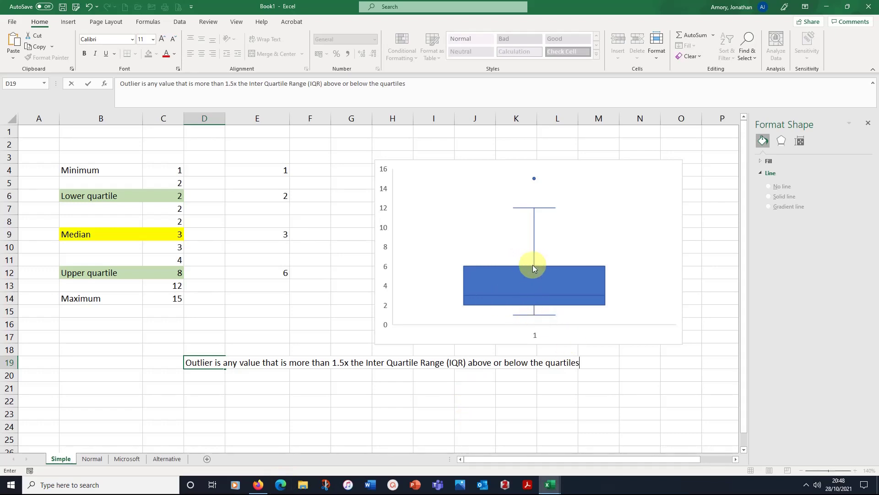
pyautogui.moveTo(537, 265)
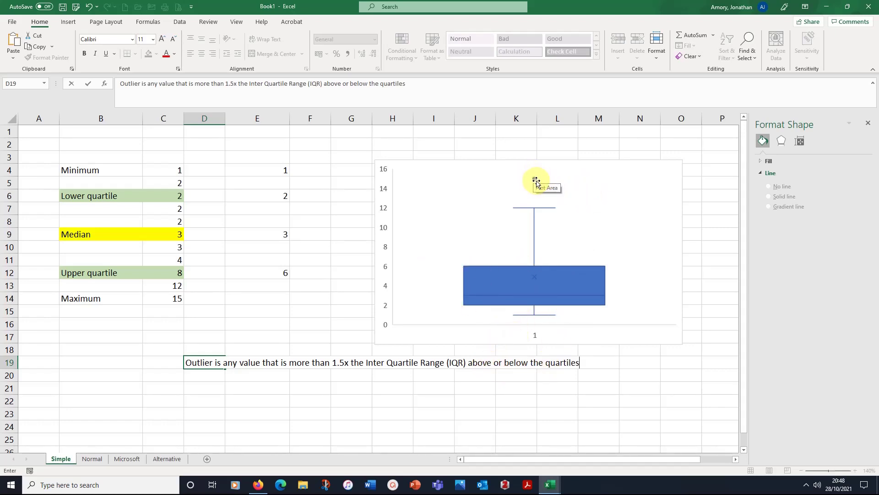
pyautogui.moveTo(535, 178)
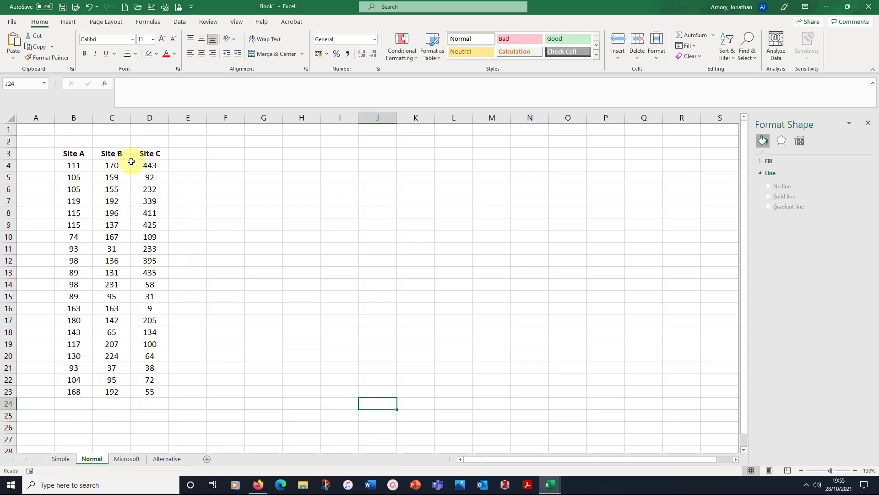
# Step: Label cell E1 as 'Flow rates (m/s)'
pyautogui.click(188, 133)
pyautogui.write('Flow rates')
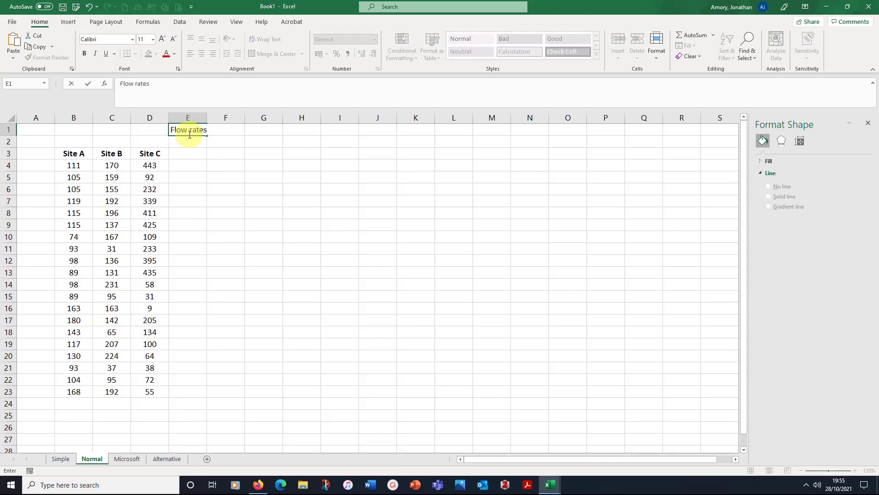
pyautogui.write('(m/s)')
pyautogui.press('Return')
pyautogui.click(373, 332)
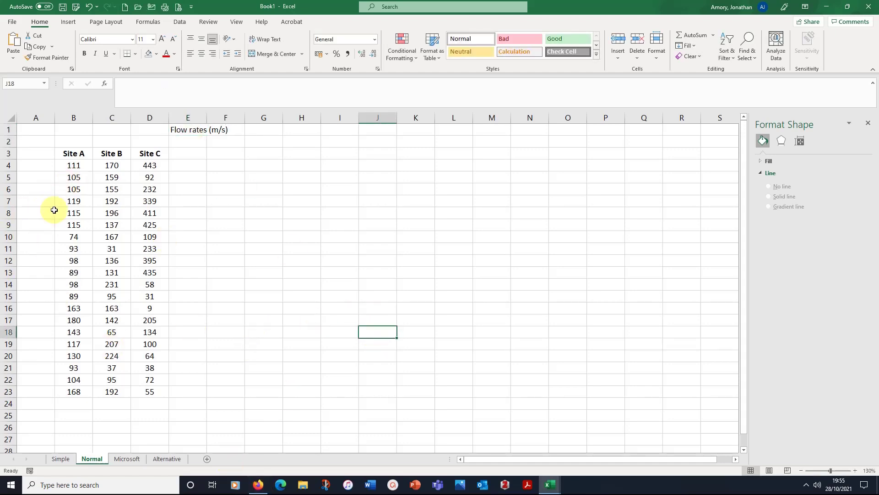
# Step: Insert a Box and Whisker chart of the Site A, B and C columns and move it beside the data
pyautogui.moveTo(74, 151); pyautogui.dragTo(163, 389)
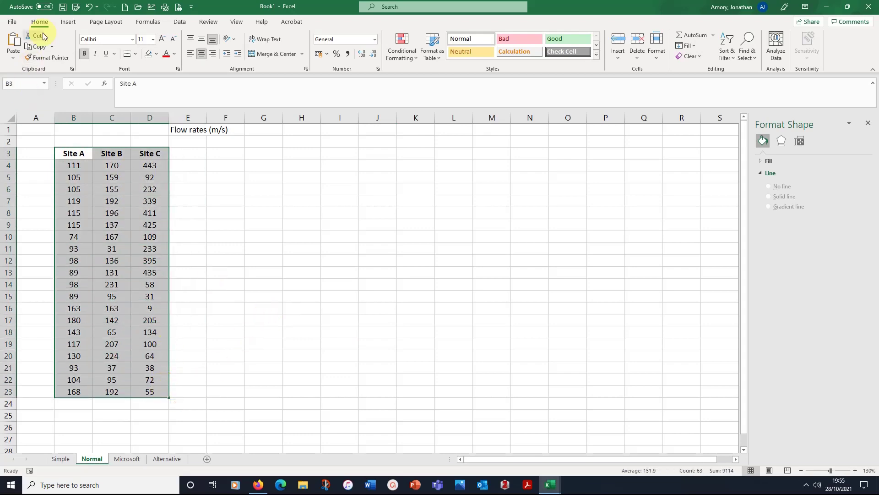
pyautogui.click(73, 20)
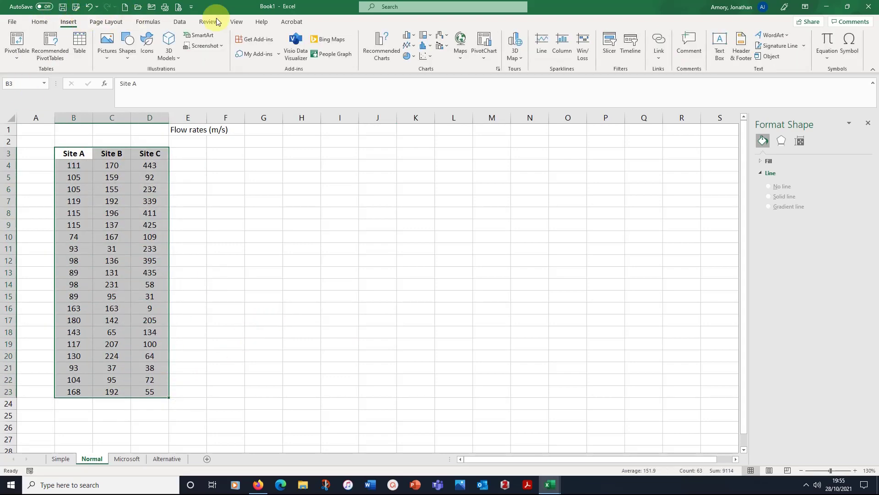
pyautogui.click(422, 44)
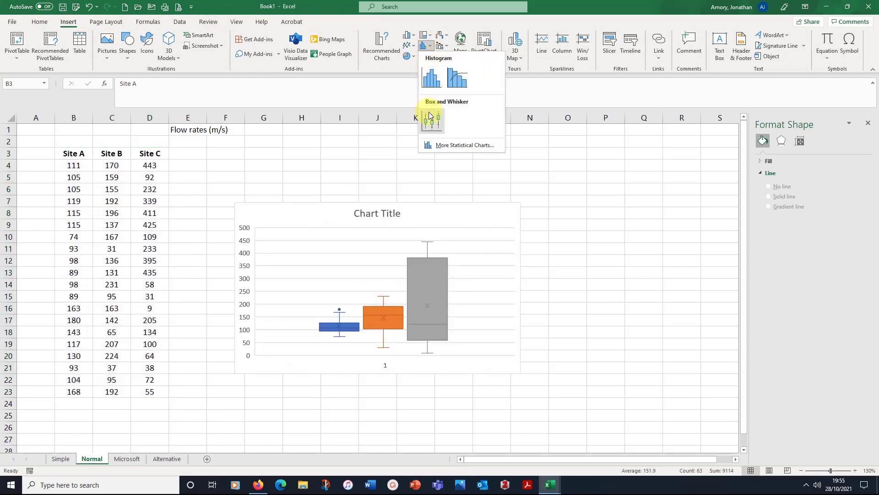
pyautogui.click(429, 115)
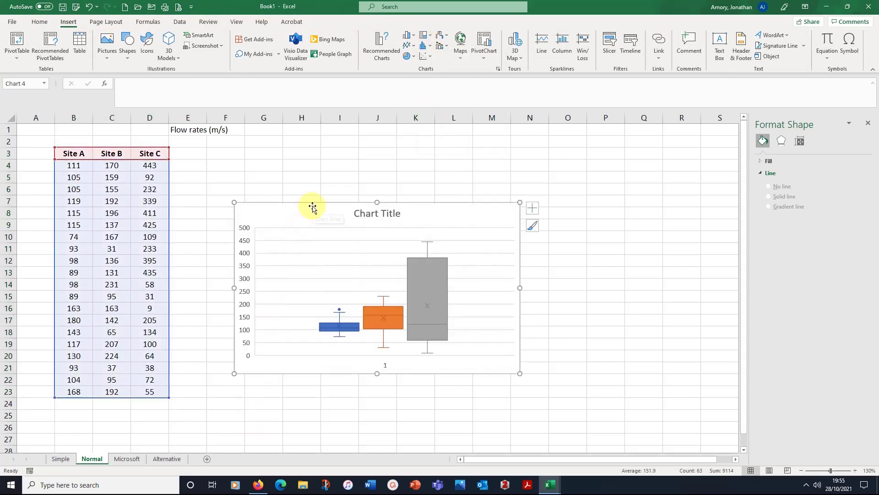
pyautogui.moveTo(310, 204); pyautogui.dragTo(308, 172)
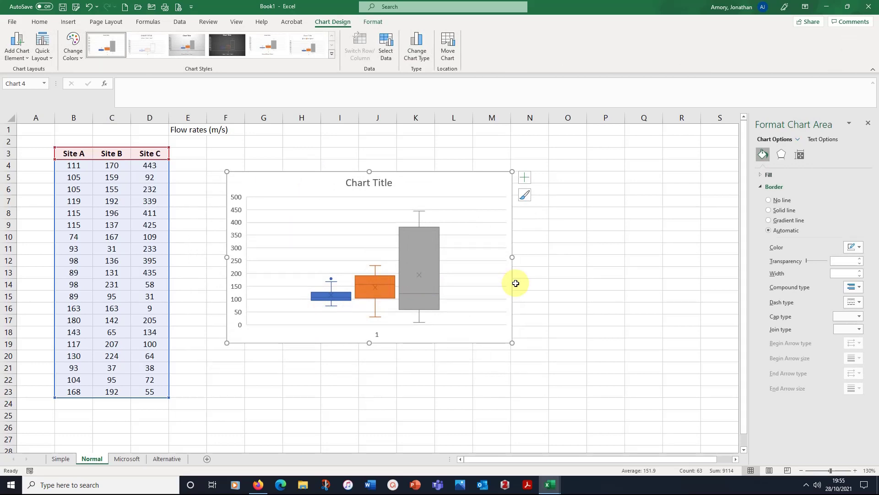
# Step: Delete the chart's 'Chart Title' heading and its major gridlines
pyautogui.click(569, 307)
pyautogui.click(377, 185)
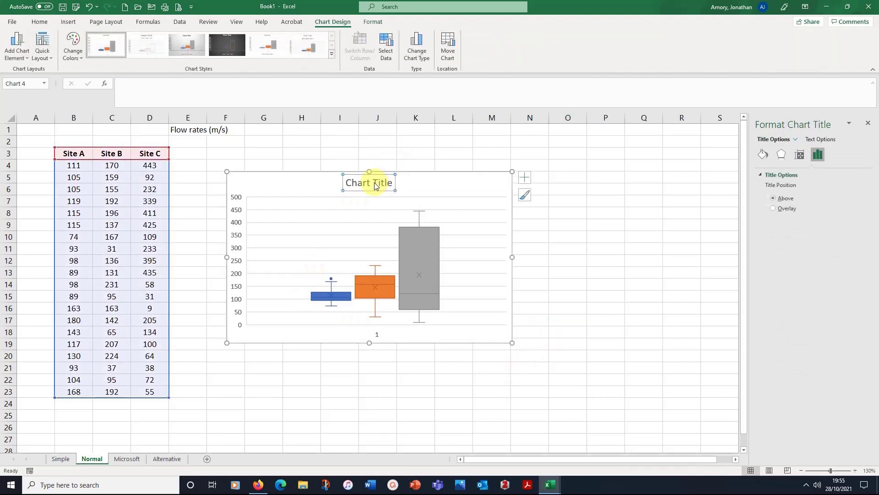
pyautogui.press('Delete')
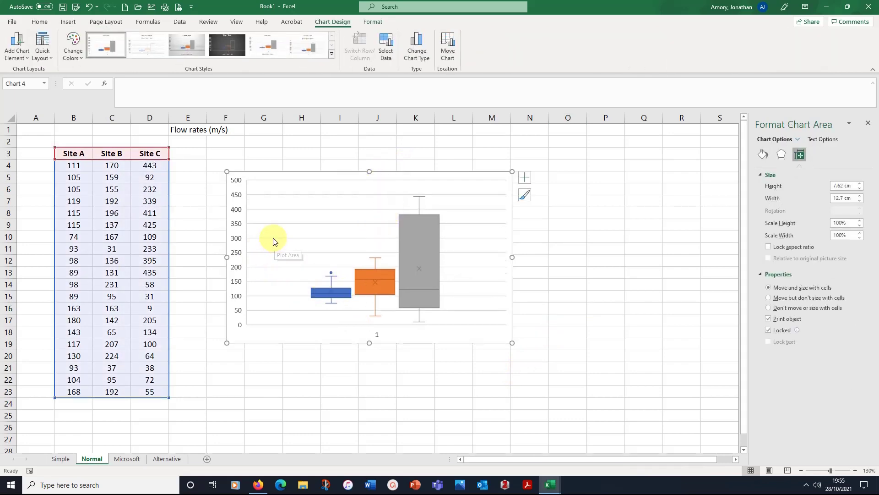
pyautogui.click(275, 238)
pyautogui.press('Delete')
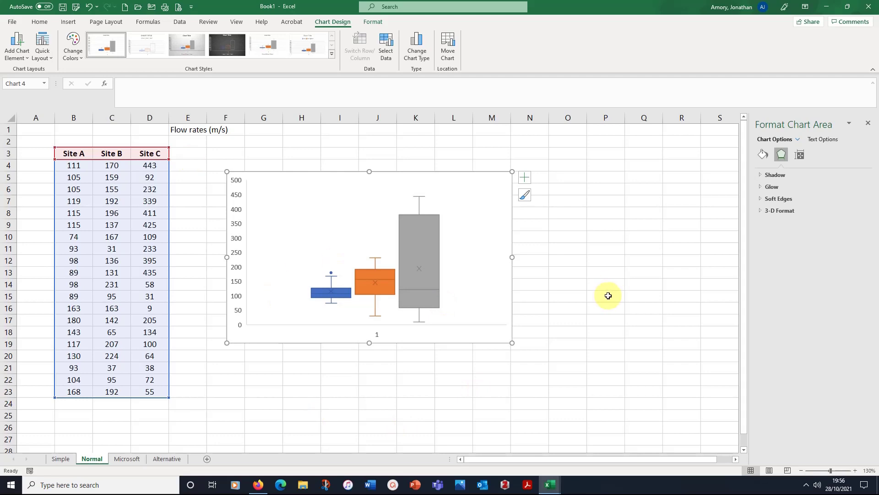
# Step: Turn on the chart legend and position it at the bottom, below the three site boxes
pyautogui.click(26, 58)
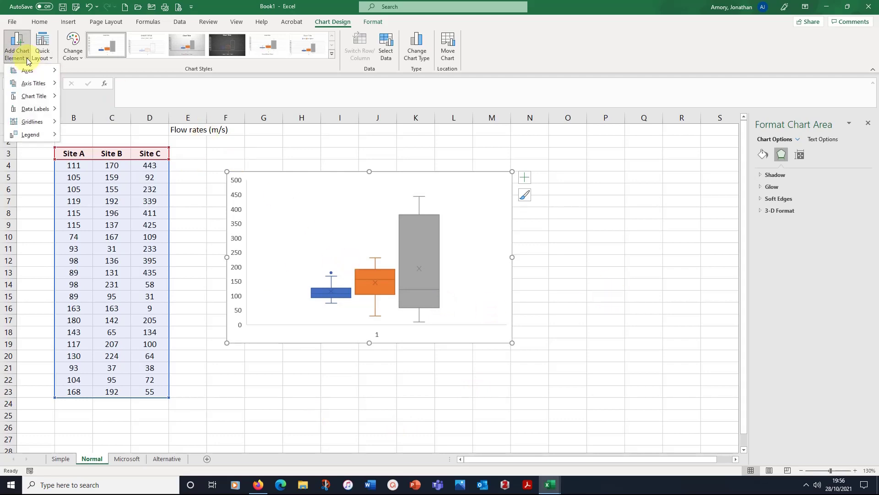
pyautogui.moveTo(45, 138)
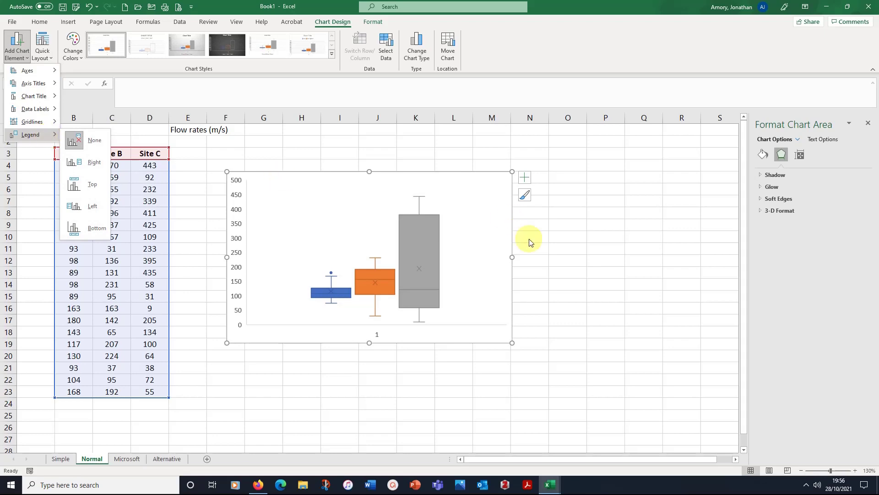
pyautogui.click(576, 279)
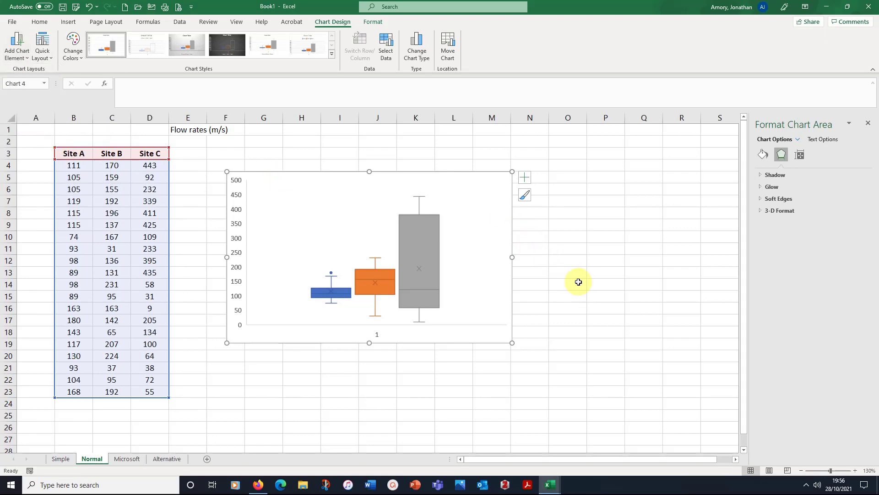
pyautogui.click(524, 178)
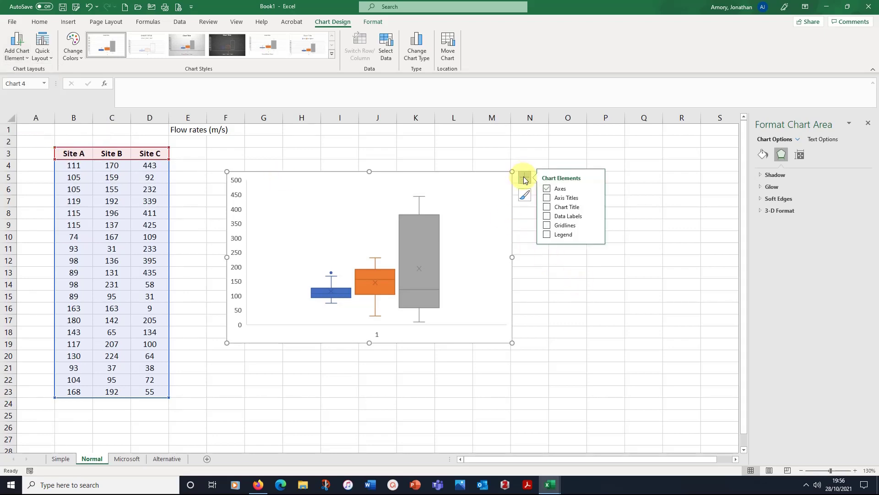
pyautogui.click(546, 235)
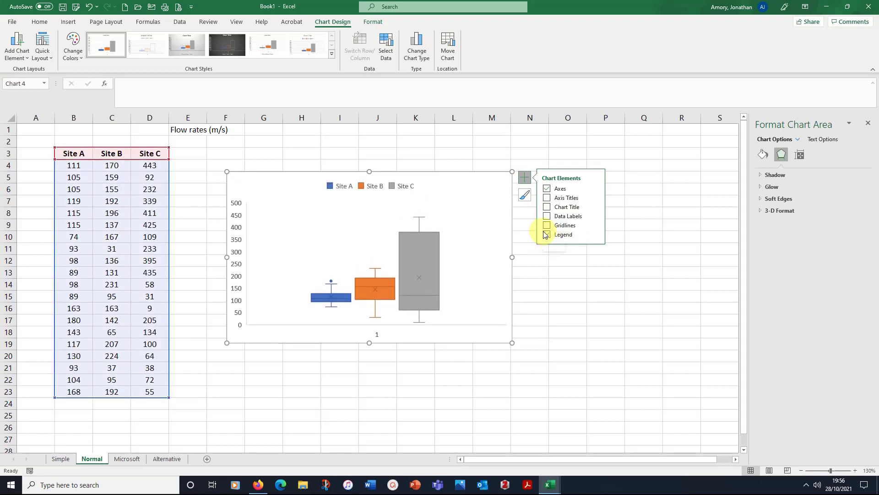
pyautogui.click(595, 234)
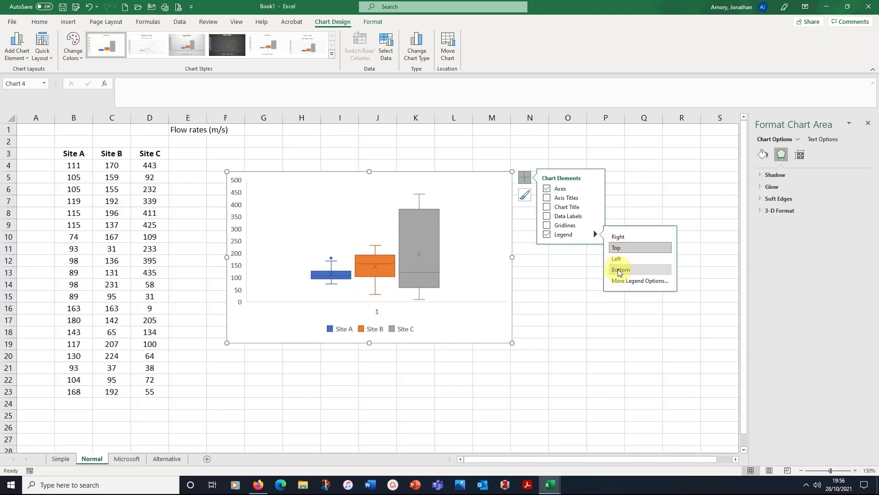
pyautogui.click(619, 270)
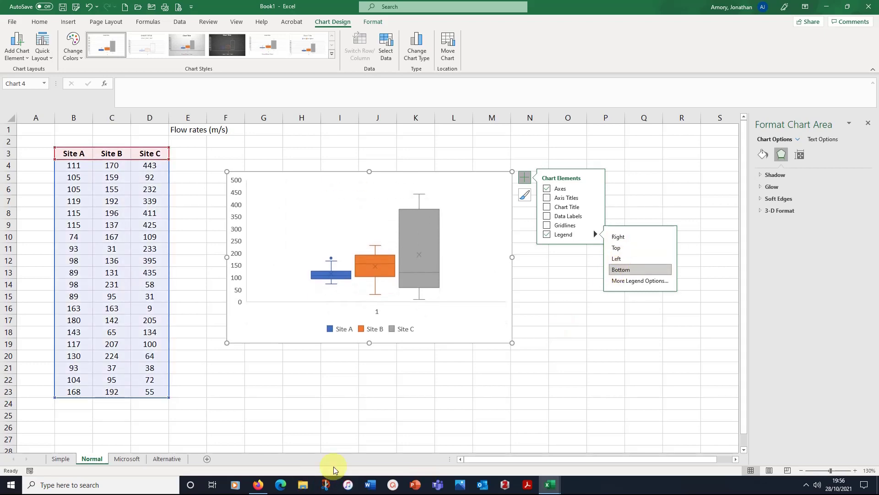
# Step: Delete the chart's horizontal axis
pyautogui.click(554, 384)
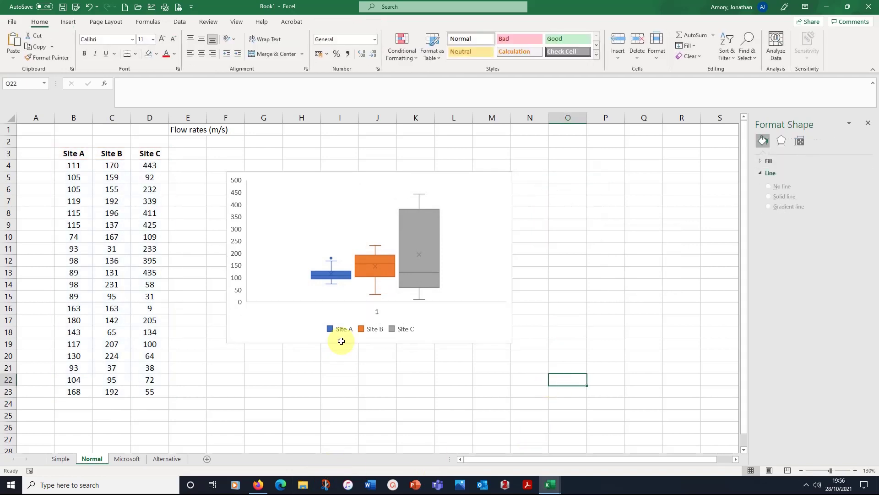
pyautogui.click(377, 310)
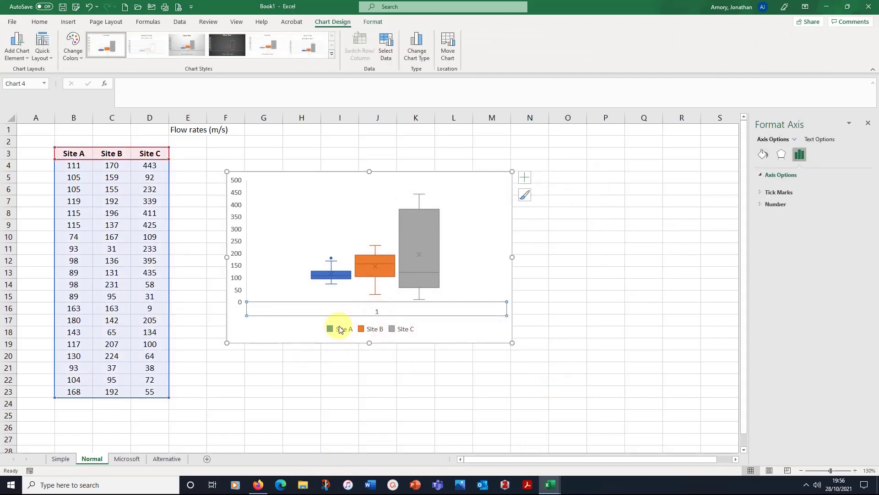
pyautogui.rightClick(379, 311)
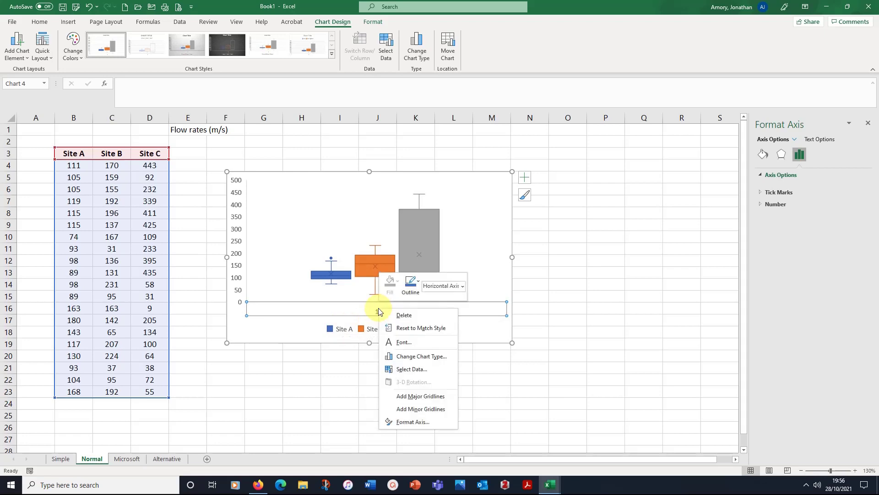
pyautogui.click(403, 315)
pyautogui.click(631, 331)
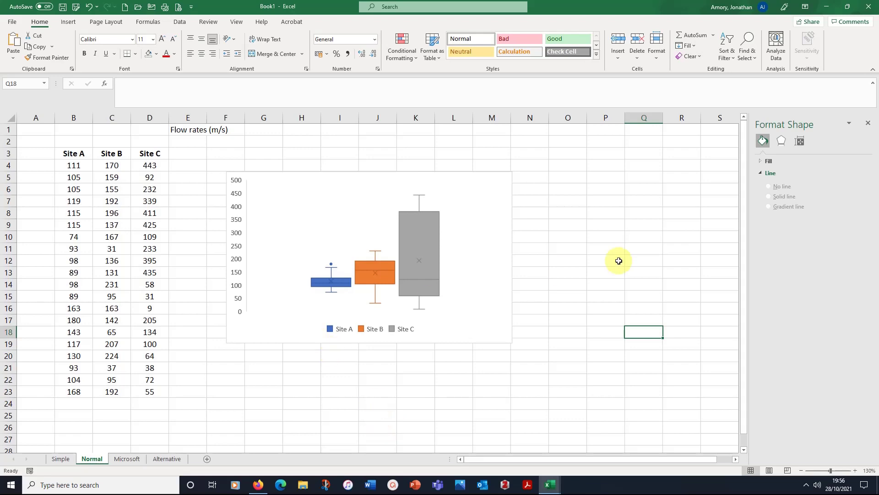
# Step: Add a primary vertical axis title reading 'Flow rate (m/s)'
pyautogui.click(506, 192)
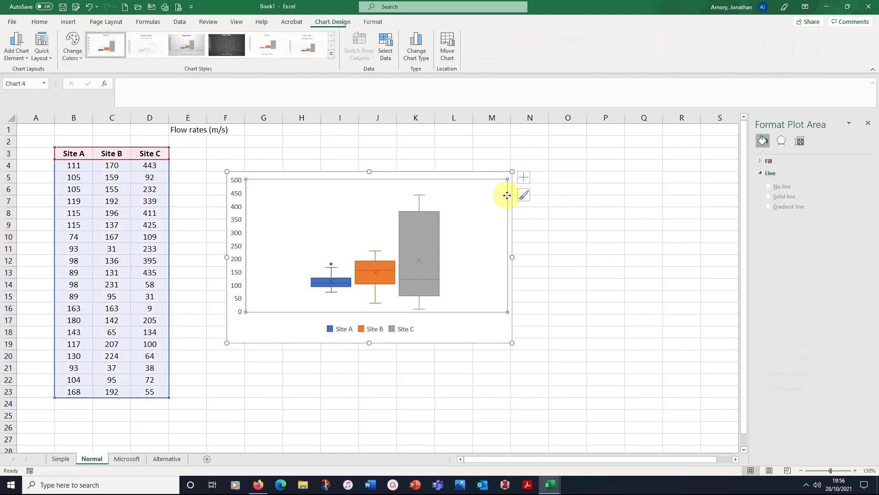
pyautogui.click(524, 178)
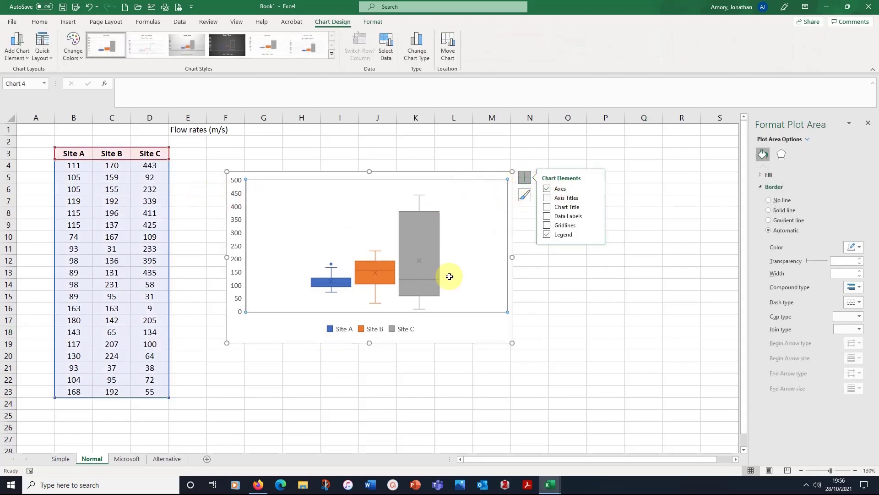
pyautogui.click(596, 200)
pyautogui.click(613, 208)
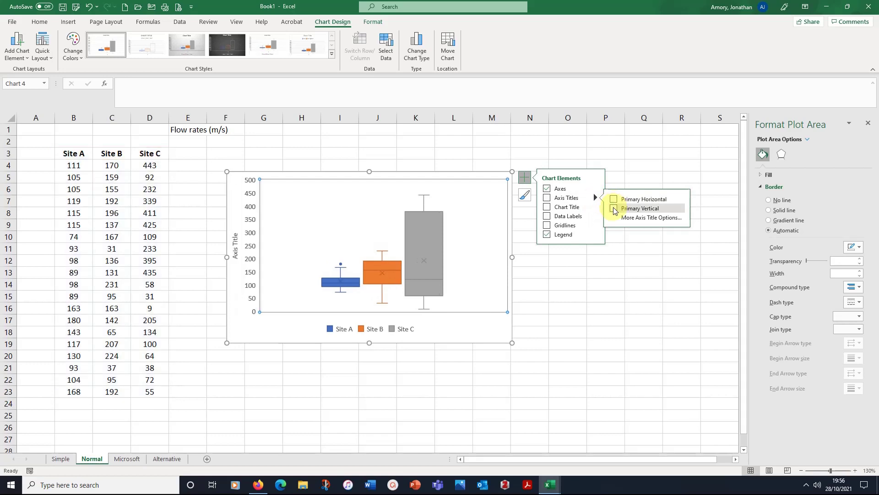
pyautogui.click(613, 209)
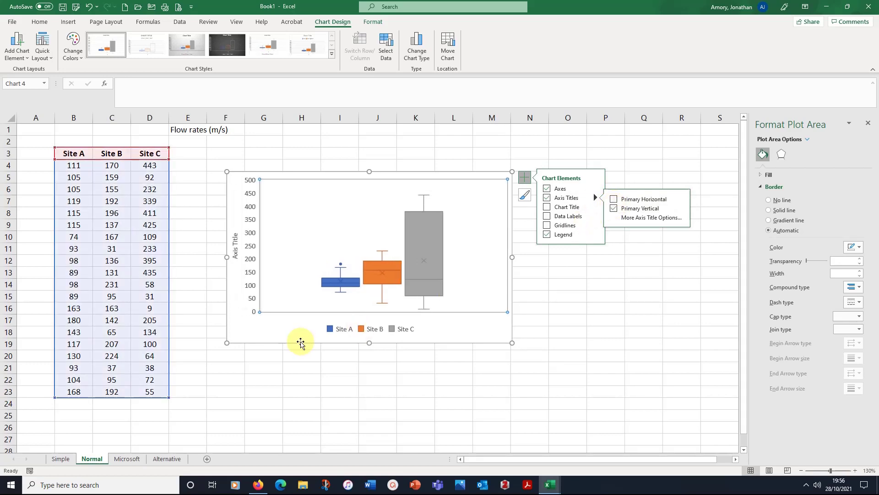
pyautogui.click(235, 248)
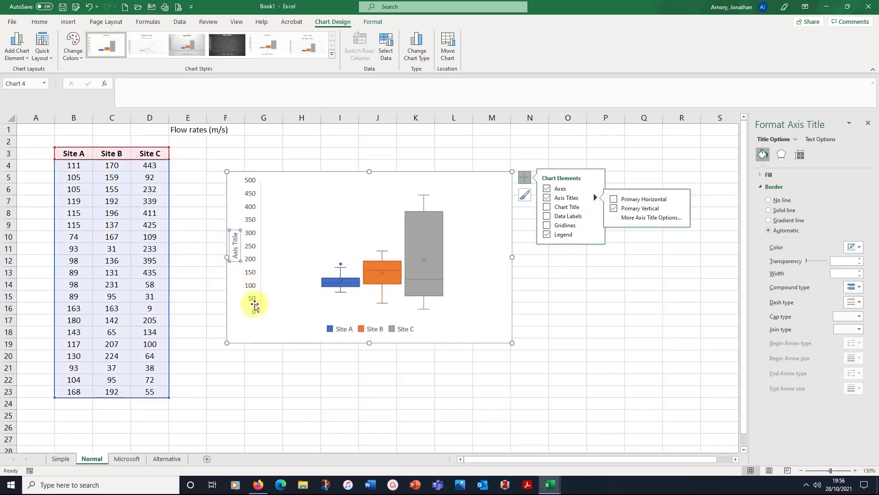
pyautogui.write('Flow')
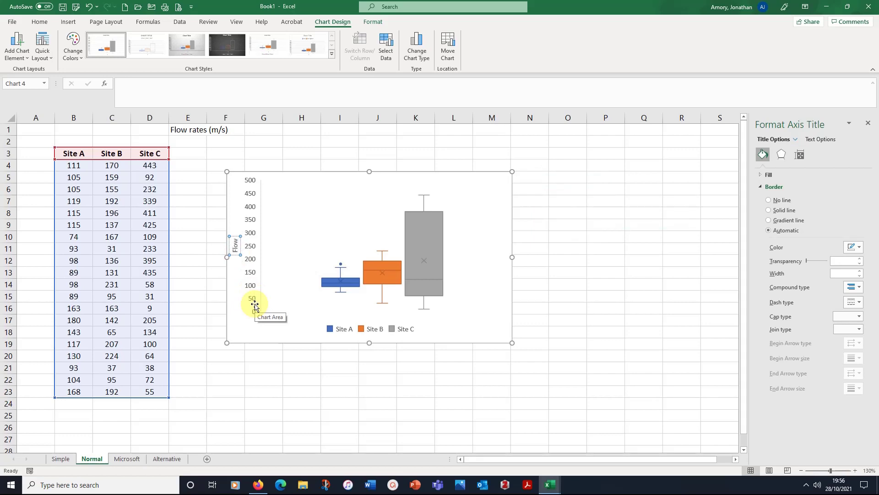
pyautogui.write(' rate (m/s)')
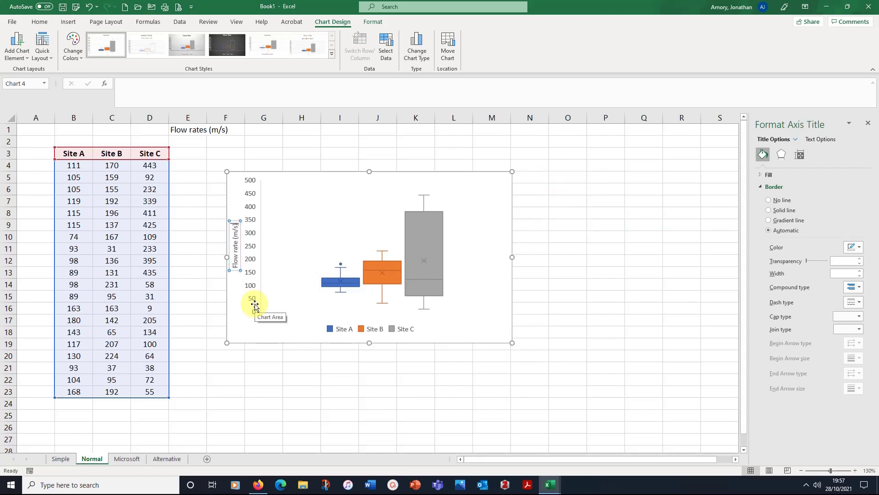
pyautogui.click(403, 378)
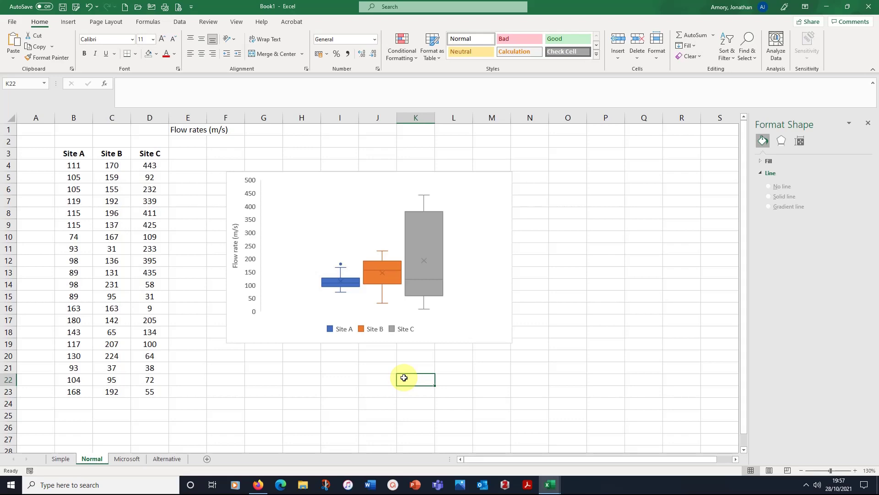
# Step: Type the first Figure 1 caption line in F20, describing three-site flow rates and box-plot statistics
pyautogui.click(229, 358)
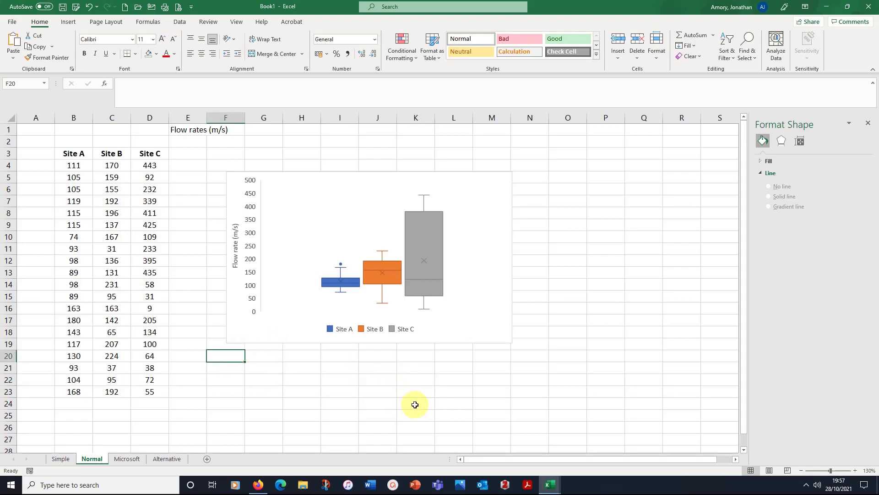
pyautogui.write('Figure 1.')
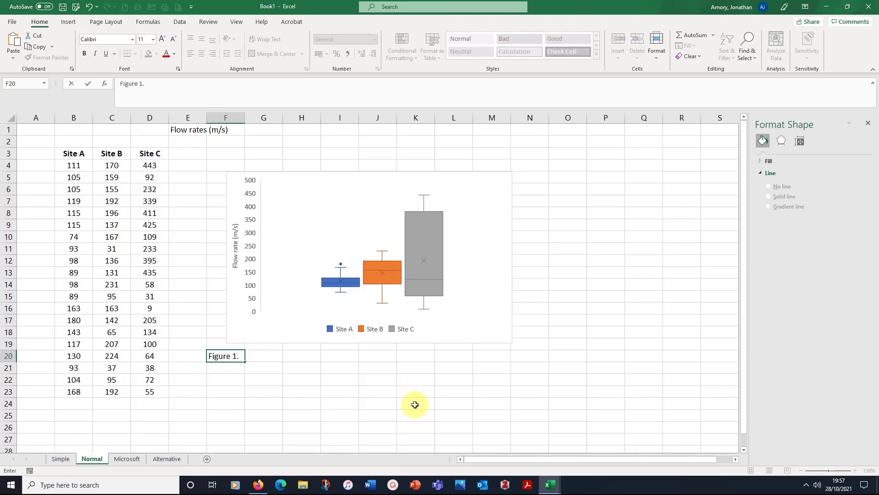
pyautogui.write('Flow rates at thre')
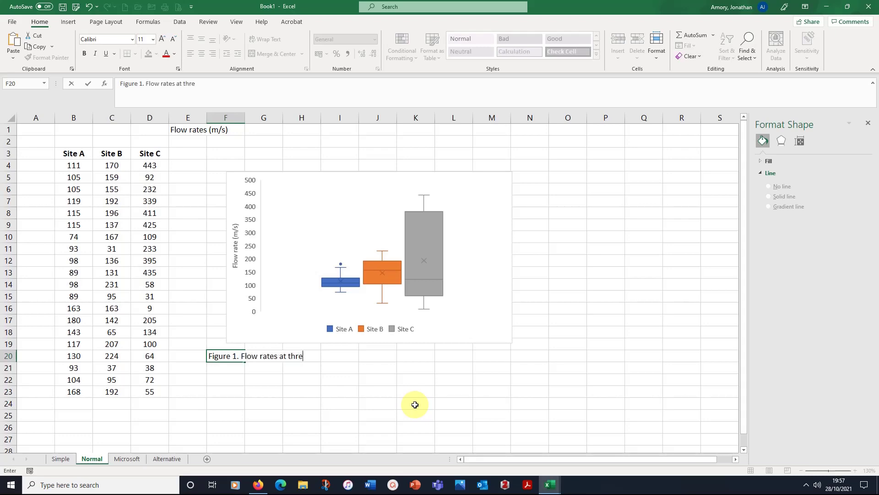
pyautogui.write('differenc')
pyautogui.write(' sites')
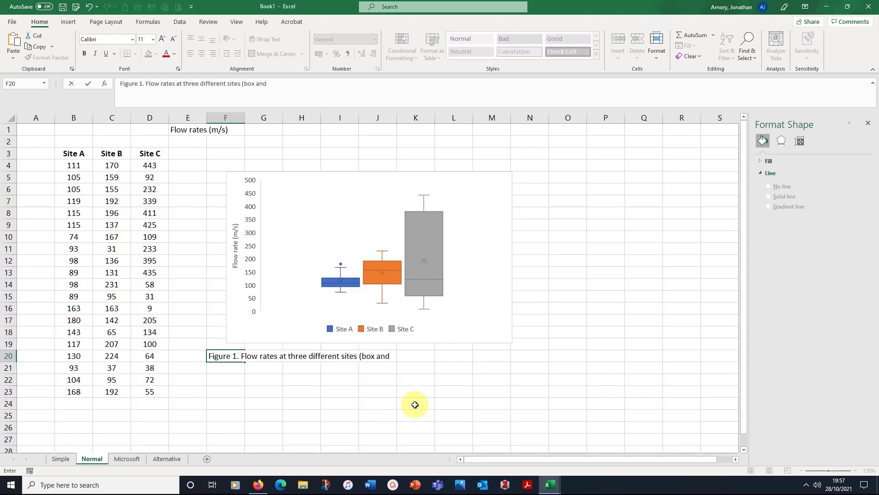
pyautogui.write('(box and whisker plot show')
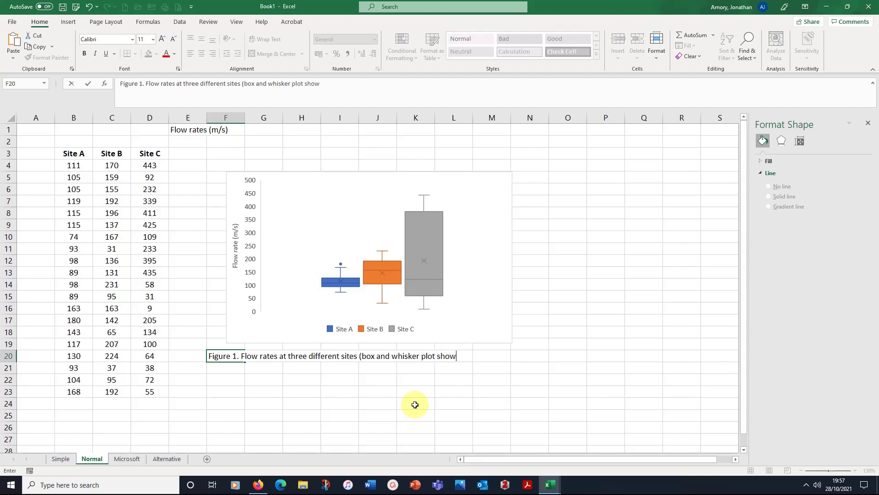
pyautogui.write('s median, quartiles and')
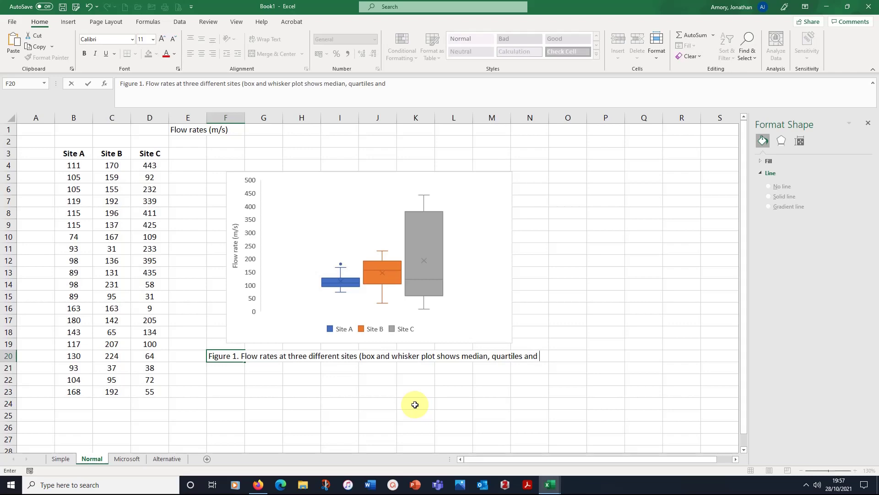
pyautogui.write('minimum and maximum figures')
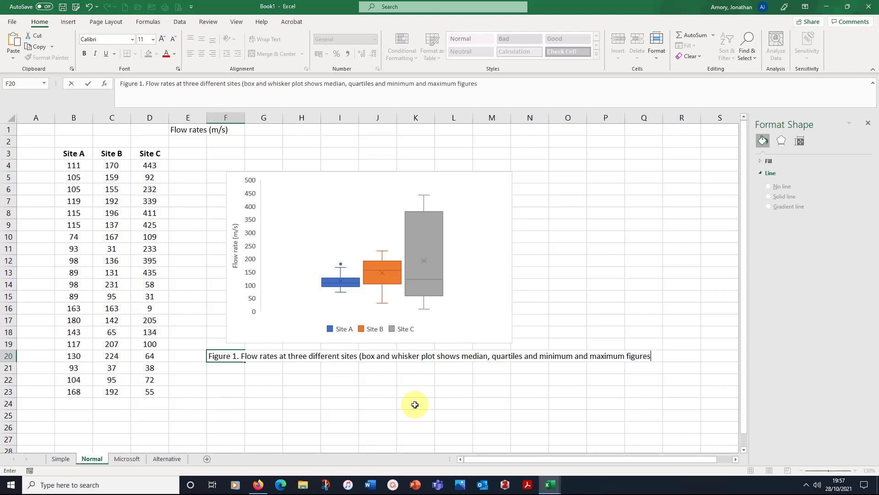
pyautogui.write('. Dots')
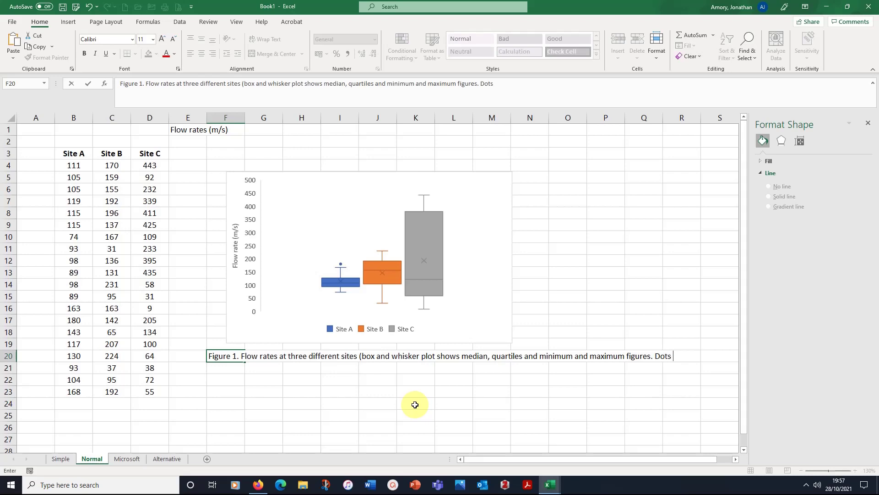
# Step: Finish the caption in F21 with 'represent outliers and the crosses represent the mean'
pyautogui.click(237, 366)
pyautogui.write('represe')
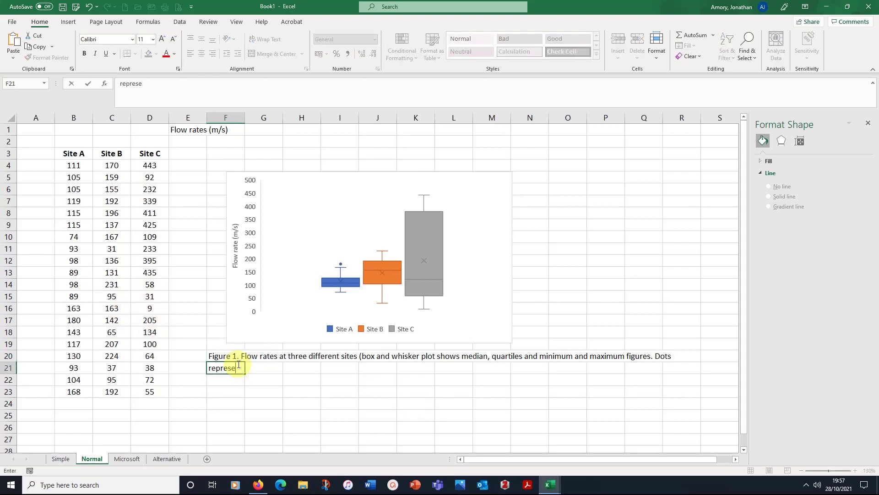
pyautogui.write('nt outliers and the crosses represent the mean value)')
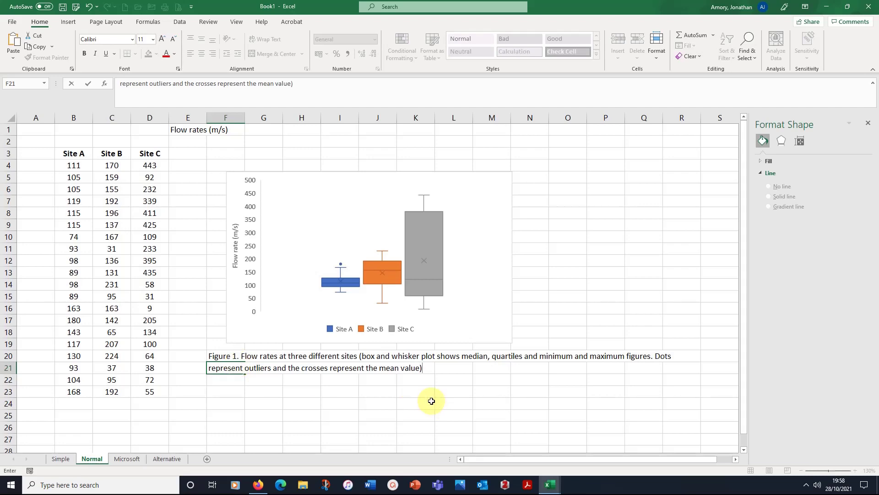
pyautogui.click(418, 402)
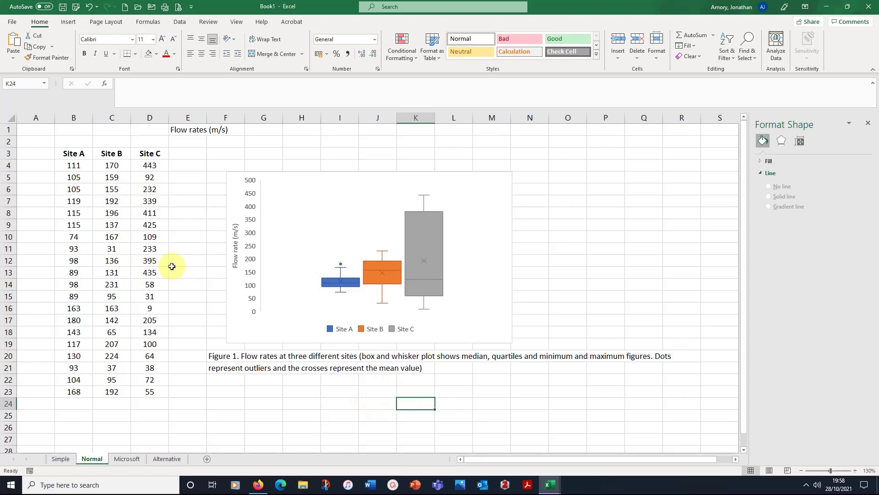
# Step: Widen the flow-rate chart slightly by dragging its right edge outward
pyautogui.click(324, 233)
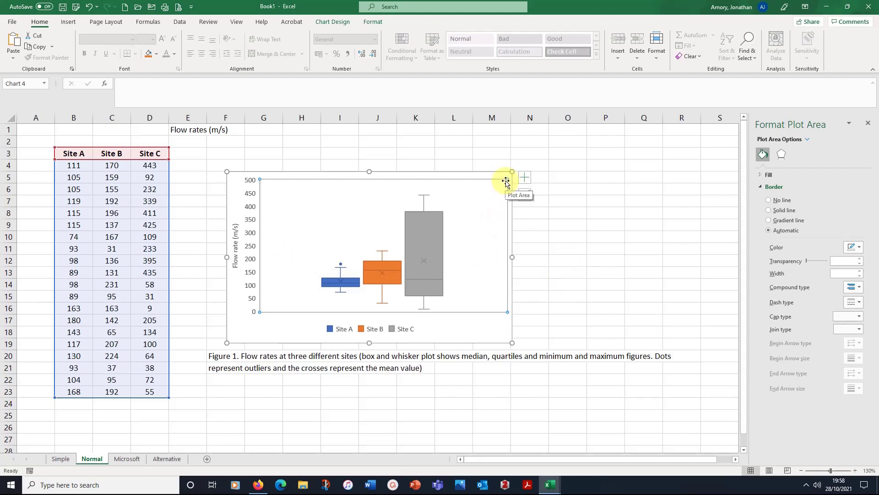
pyautogui.moveTo(508, 253)
pyautogui.mouseDown()
pyautogui.moveTo(463, 255)
pyautogui.moveTo(516, 257)
pyautogui.moveTo(514, 249)
pyautogui.mouseUp()
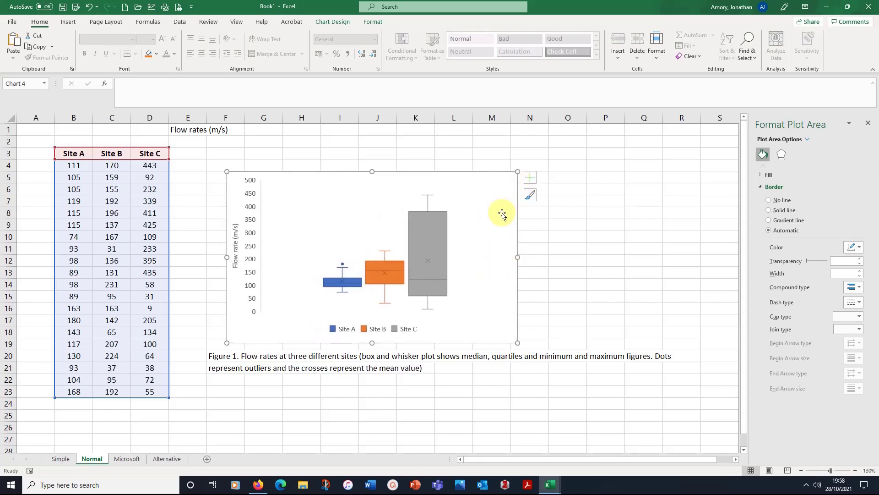
pyautogui.click(463, 230)
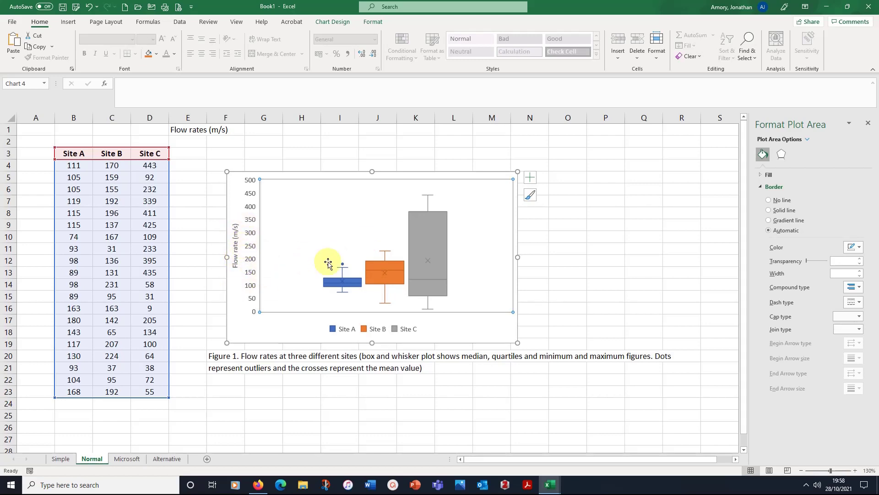
pyautogui.click(483, 379)
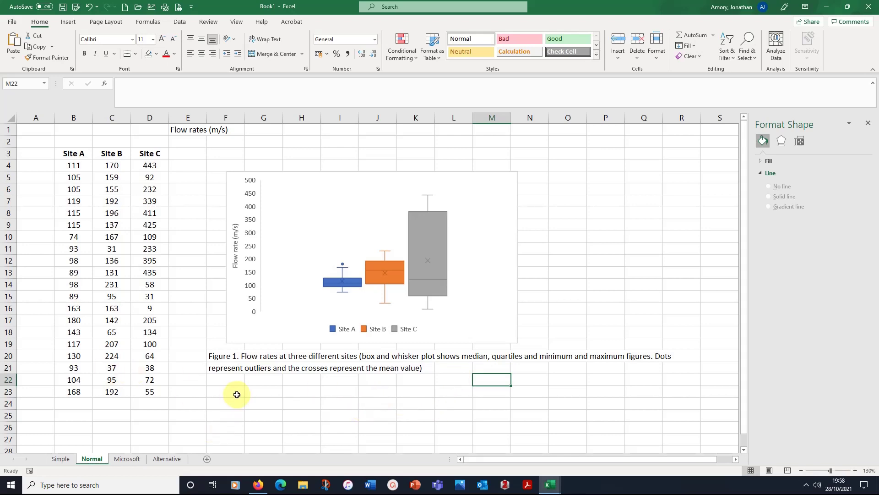
# Step: Go to the Microsoft sheet with the school scores box plot
pyautogui.click(129, 459)
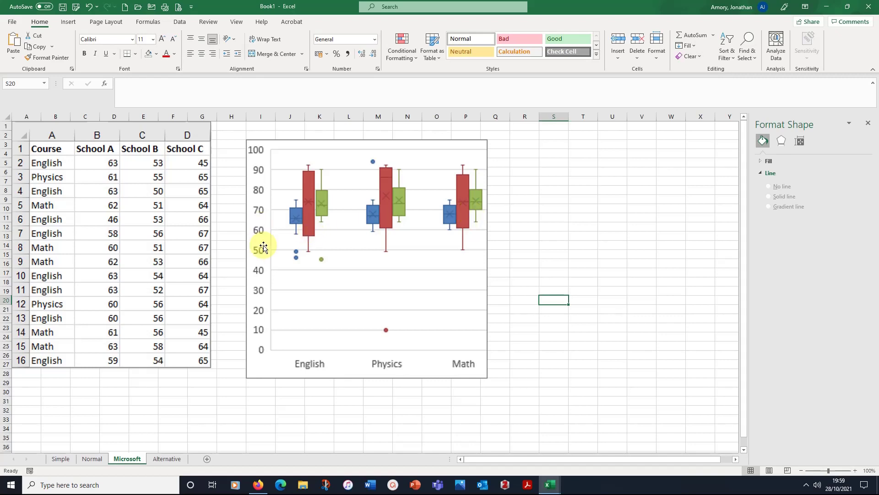
# Step: Inspect the single-series flow-rate box plot and its shortcut options on the Alternative sheet, then go back to Normal
pyautogui.click(168, 463)
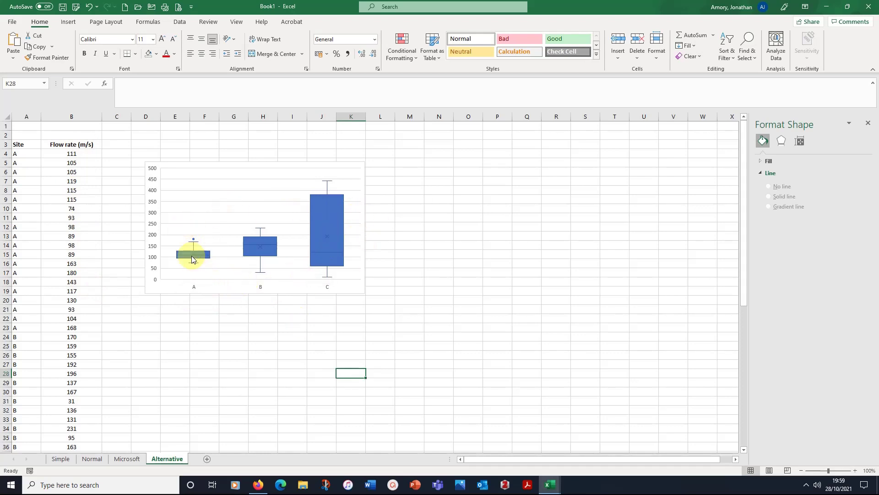
pyautogui.click(325, 210)
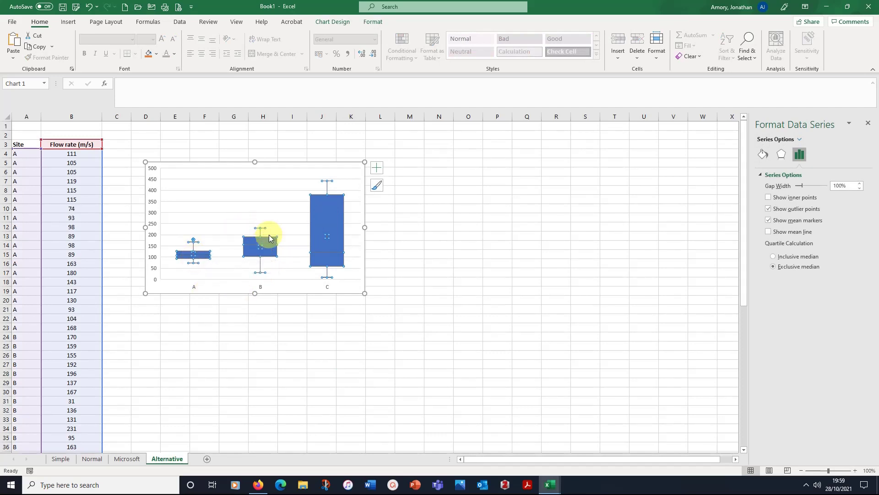
pyautogui.press('Escape')
pyautogui.press('Escape')
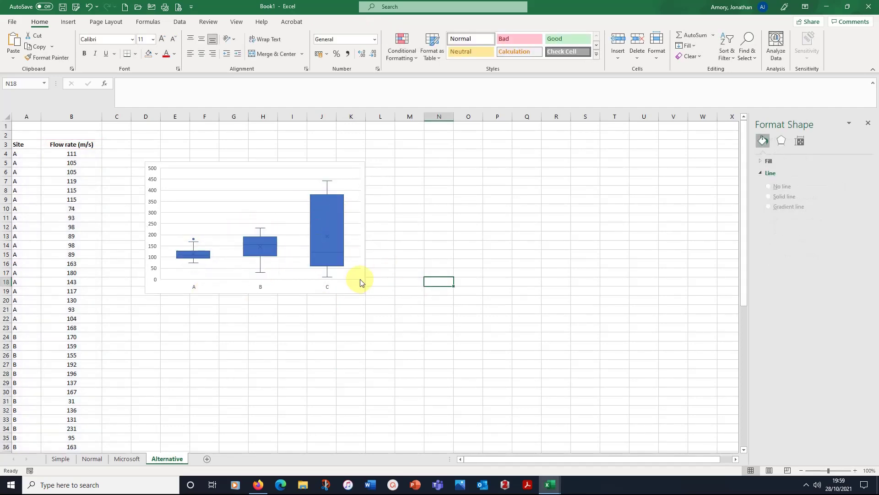
pyautogui.click(324, 213)
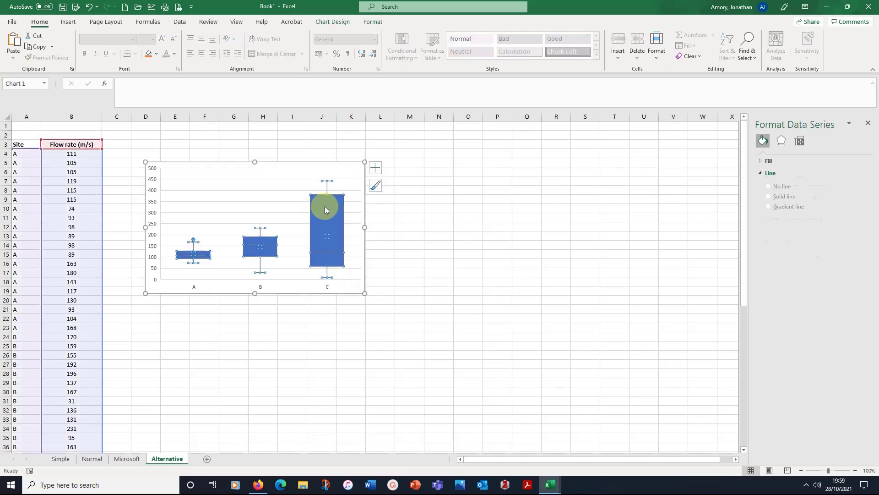
pyautogui.rightClick(323, 211)
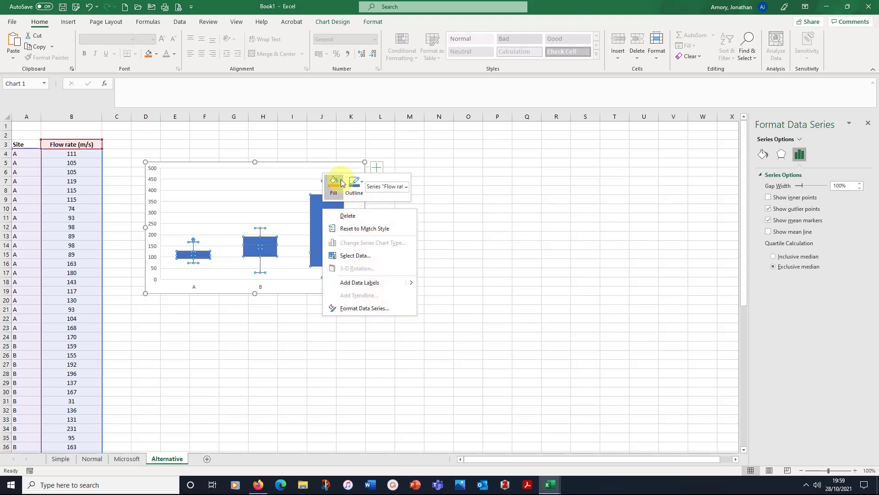
pyautogui.click(364, 307)
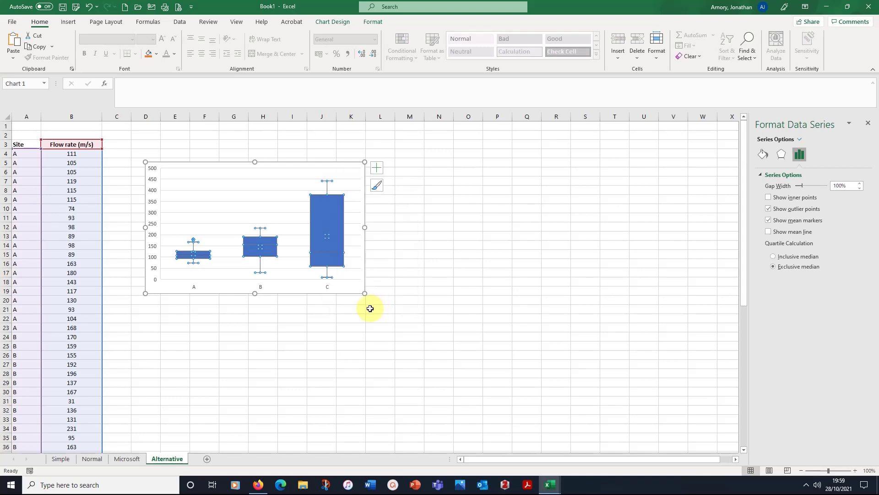
pyautogui.click(399, 317)
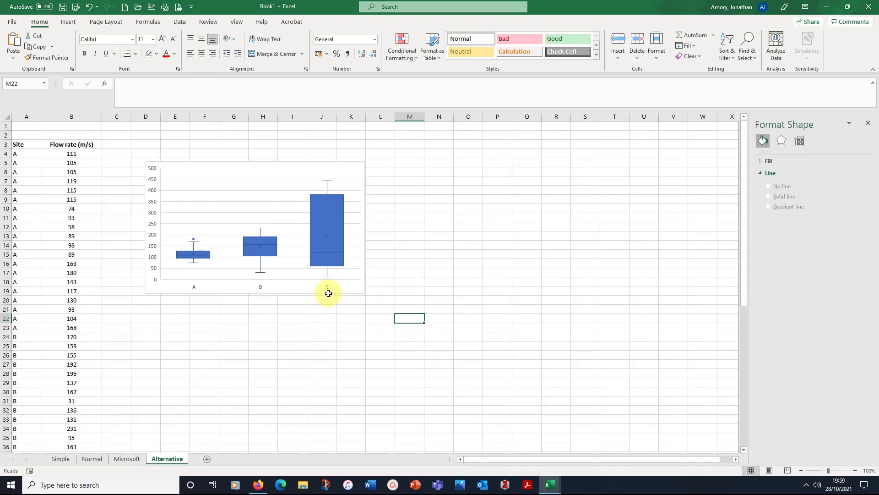
pyautogui.click(92, 459)
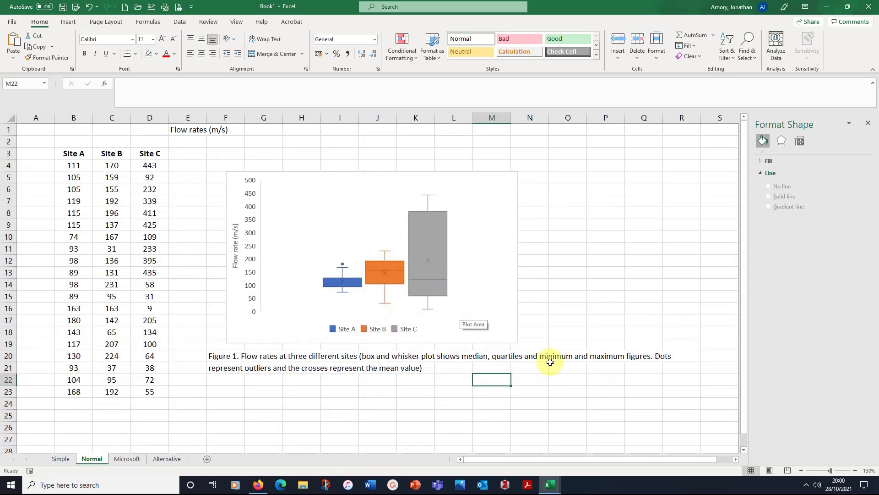
pyautogui.click(545, 393)
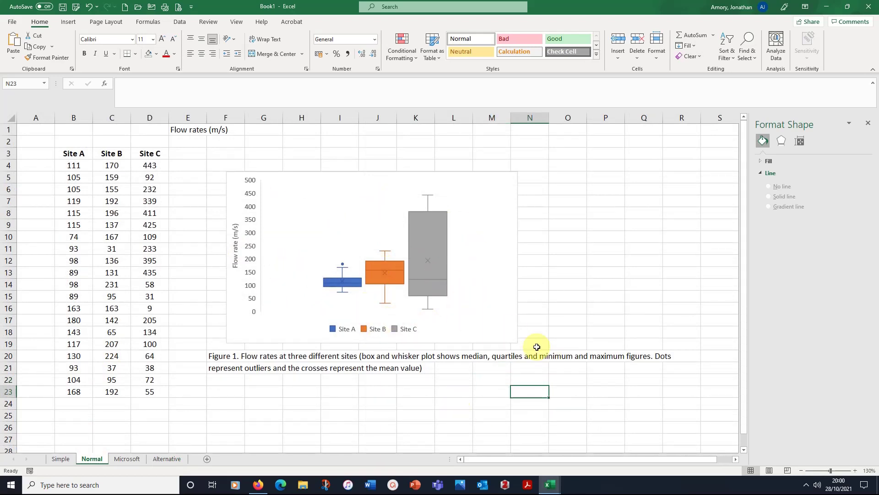